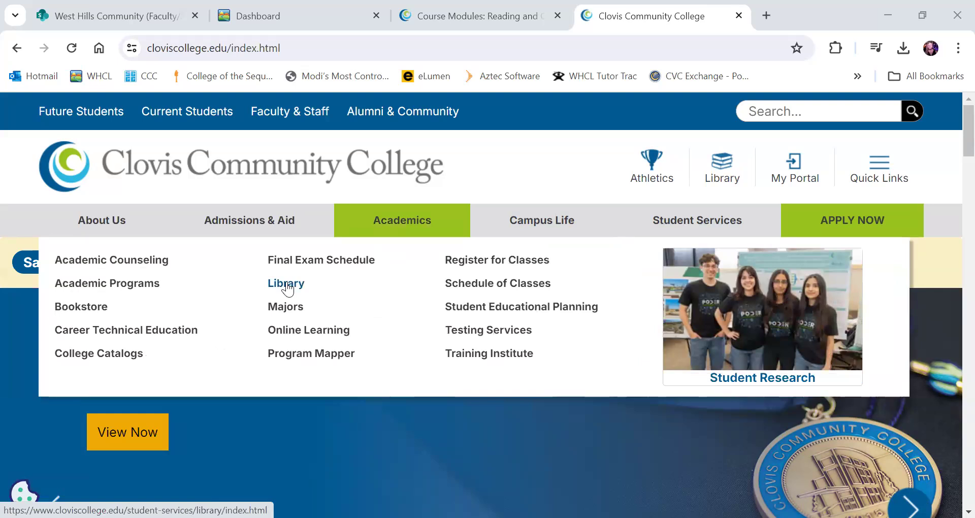
Open the college library's page of article research databases.
click(287, 287)
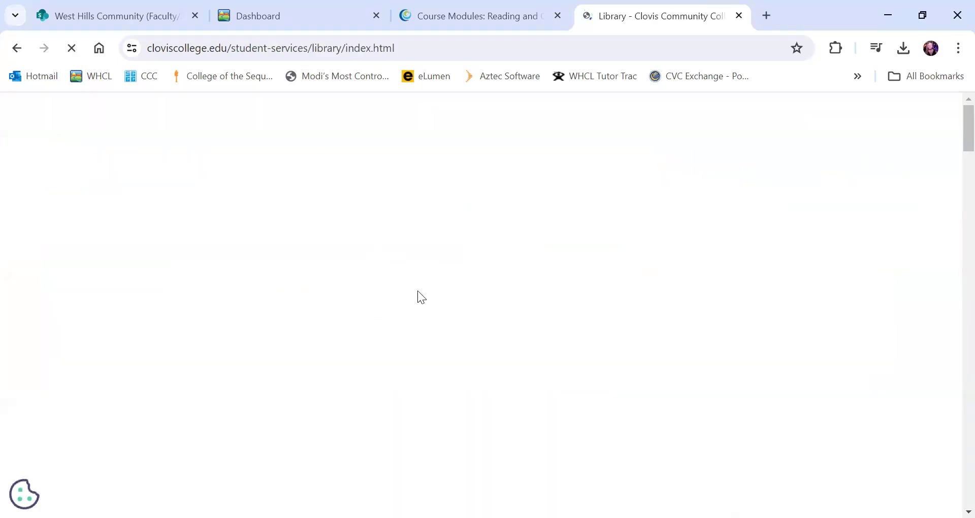
scroll(442, 295, down, 8)
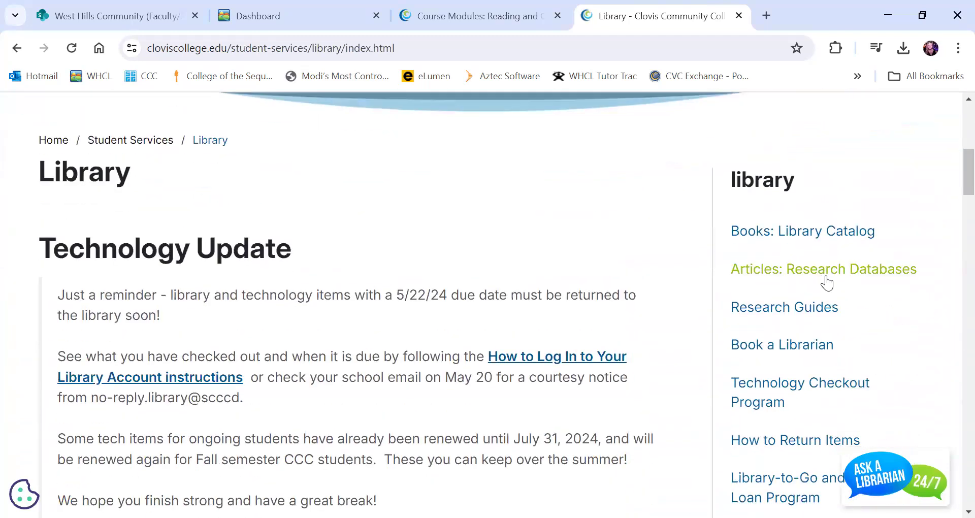
click(800, 270)
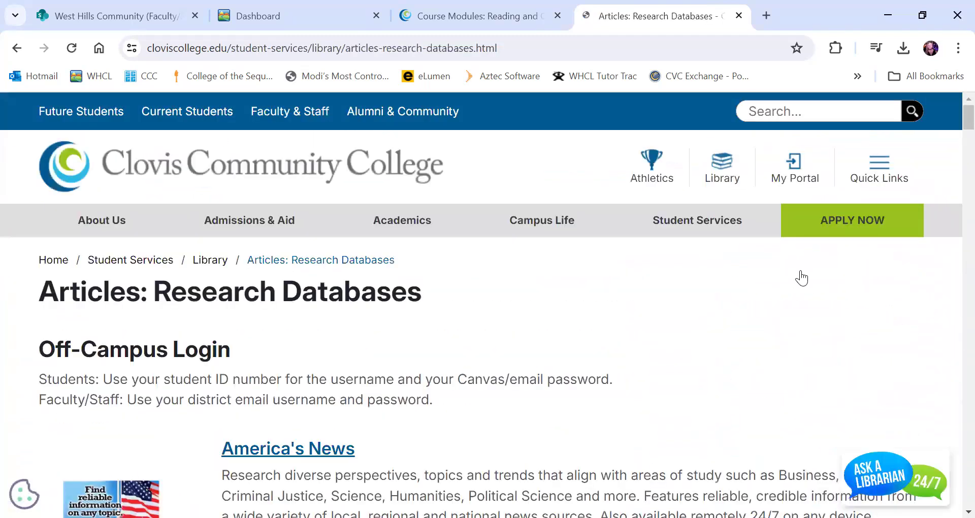
Look through the list of research databases down to NoodleTools, declining the librarian chat offer along the way.
scroll(541, 301, down, 3)
scroll(541, 300, down, 4)
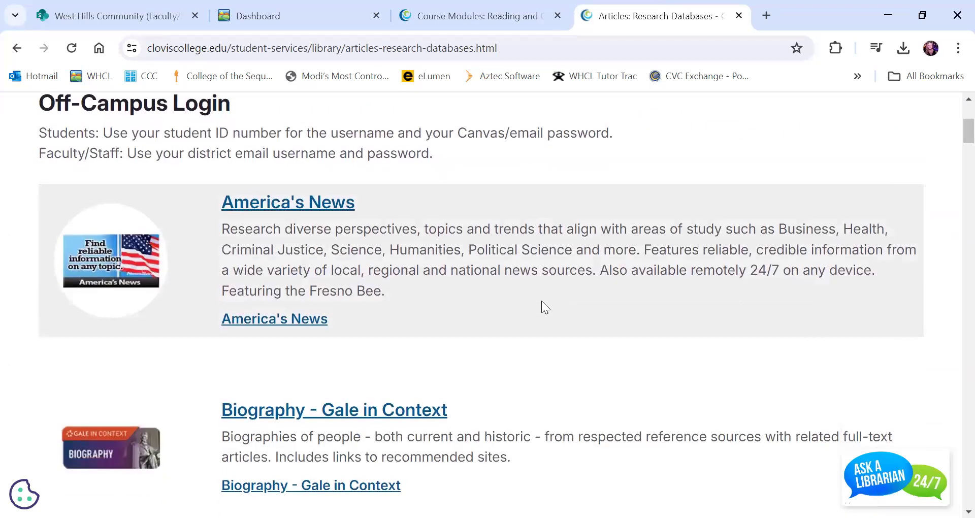
scroll(541, 301, down, 8)
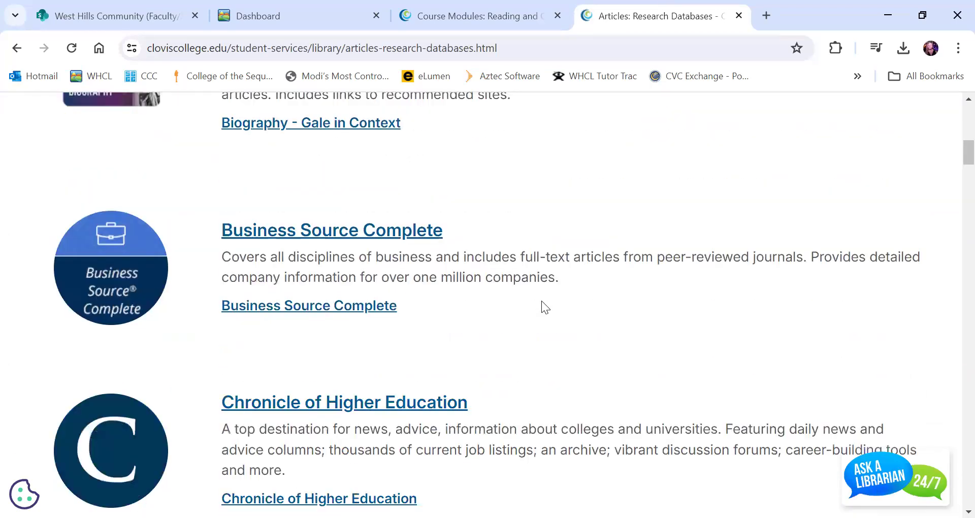
scroll(541, 301, down, 10)
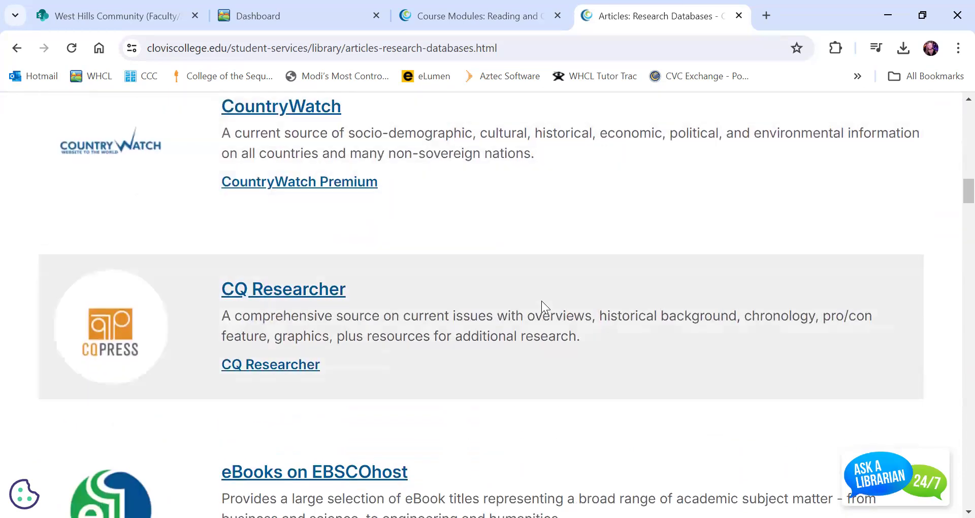
scroll(541, 300, down, 6)
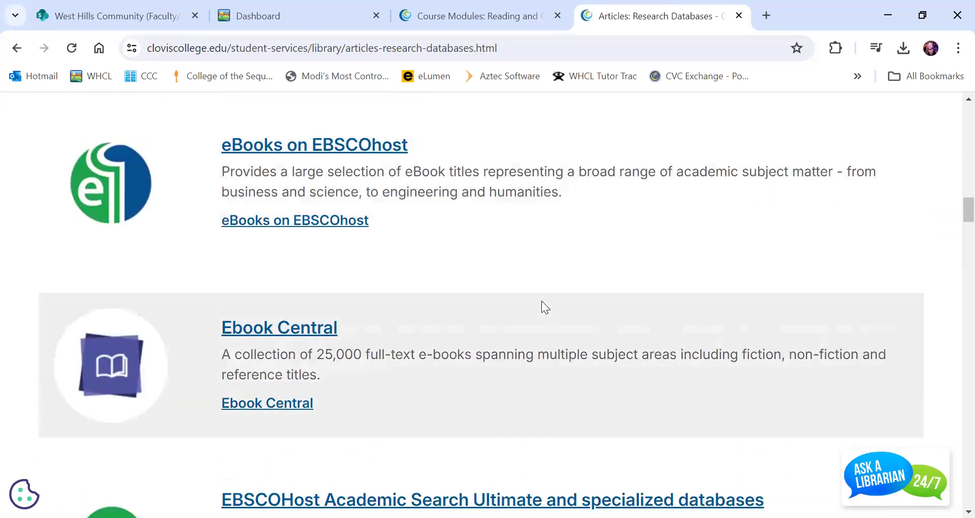
scroll(541, 302, down, 12)
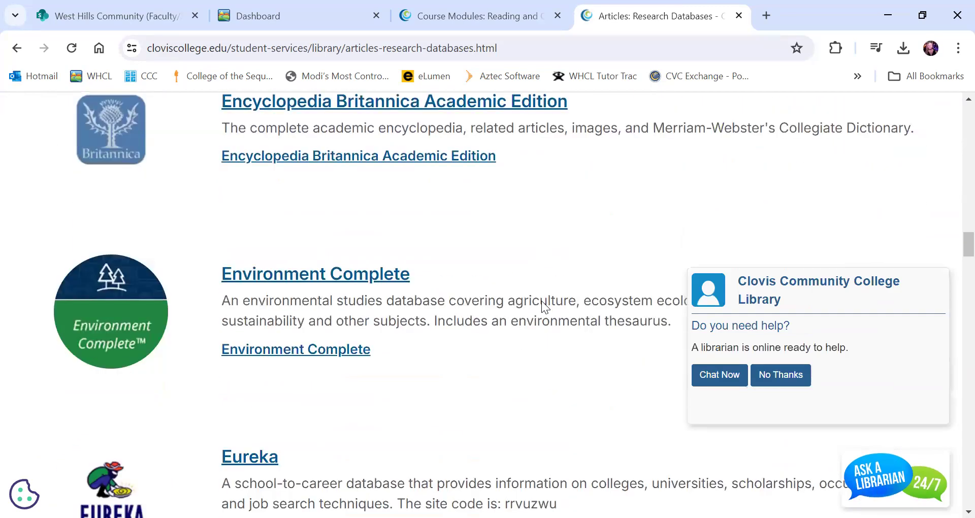
click(783, 385)
scroll(482, 364, down, 3)
scroll(483, 363, down, 9)
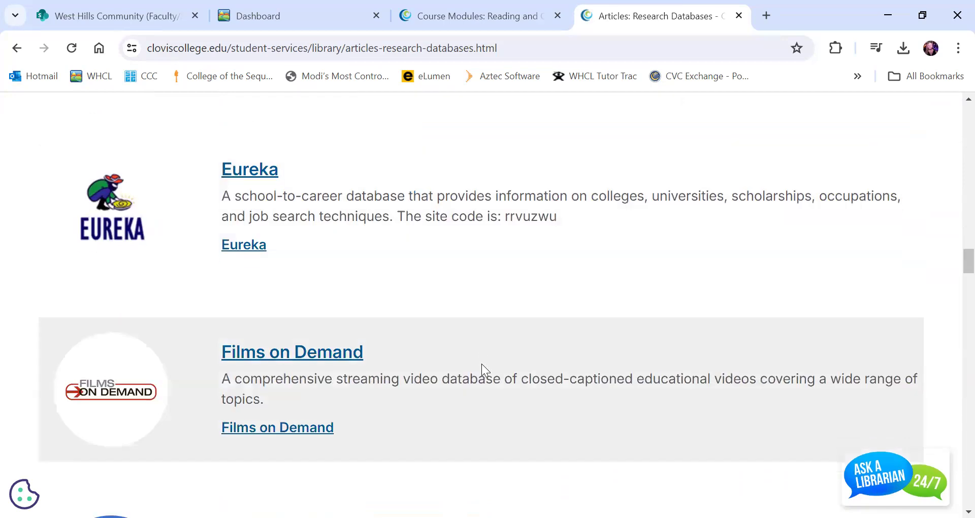
scroll(481, 364, down, 12)
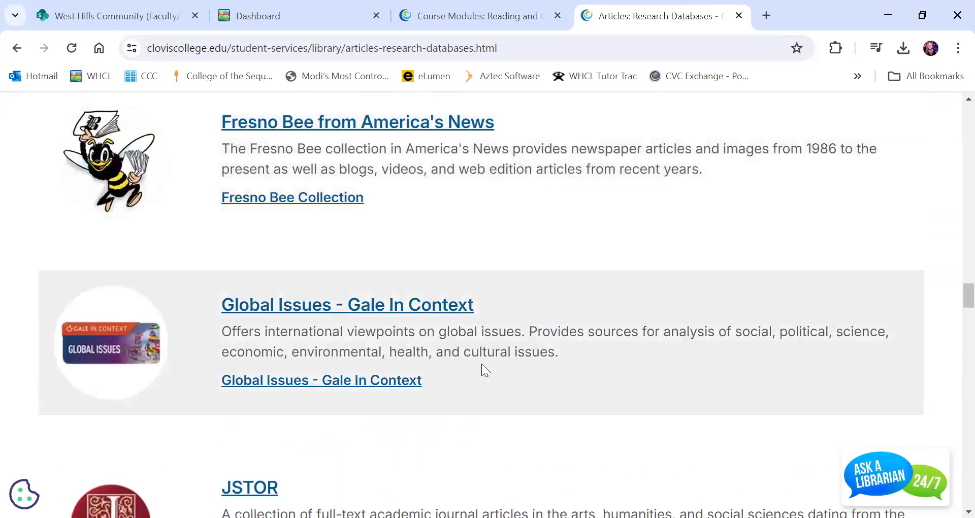
scroll(481, 363, down, 7)
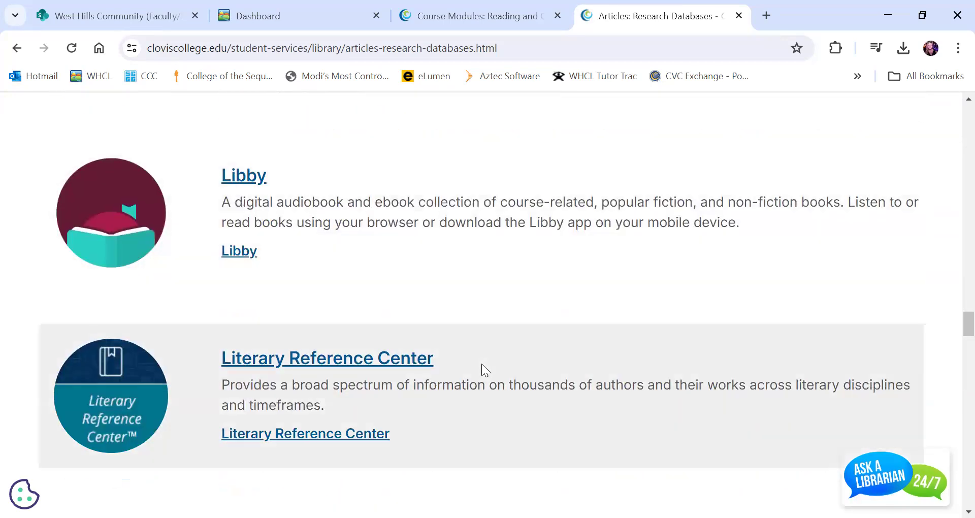
scroll(481, 364, down, 5)
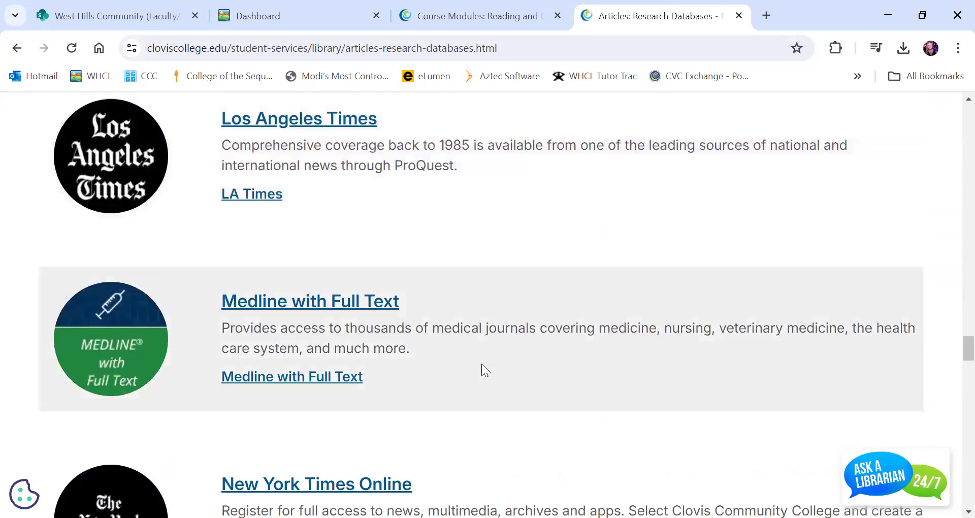
scroll(537, 336, down, 4)
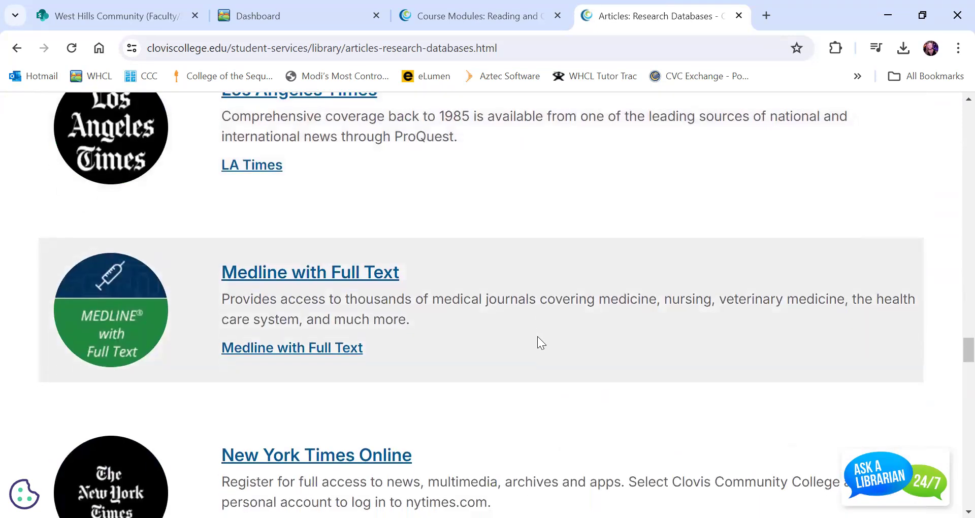
scroll(537, 336, down, 3)
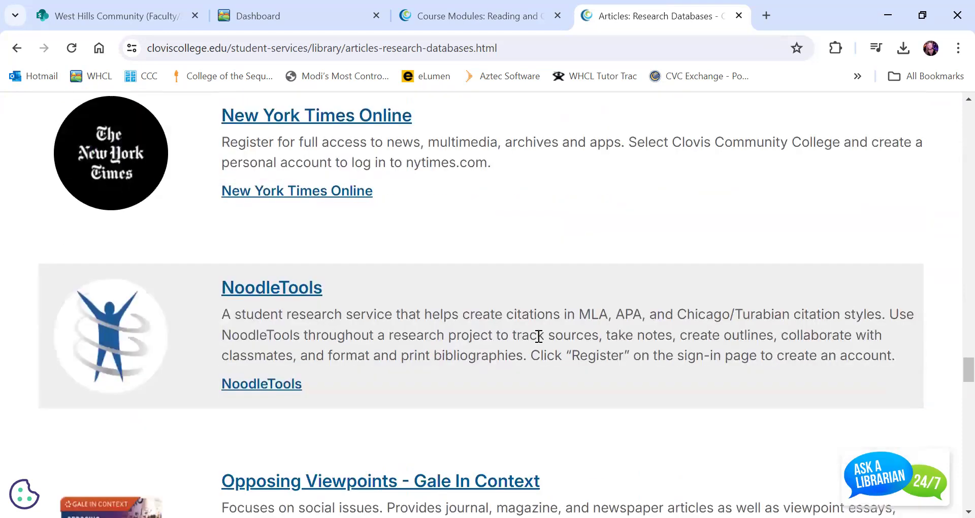
Open EBSCOHost Academic Search Ultimate and specialized databases from the list and sign in with the college account.
scroll(537, 336, up, 5)
scroll(537, 336, up, 18)
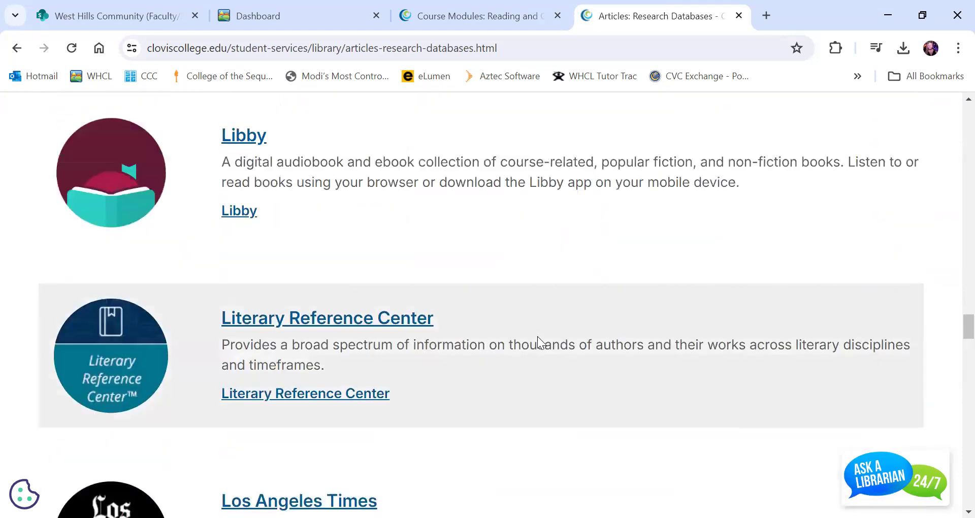
scroll(537, 336, up, 16)
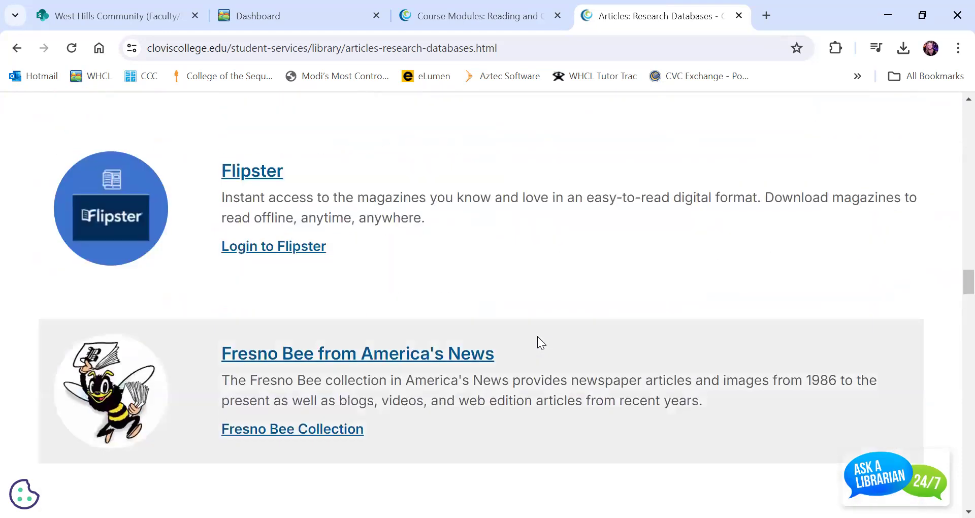
scroll(538, 336, up, 16)
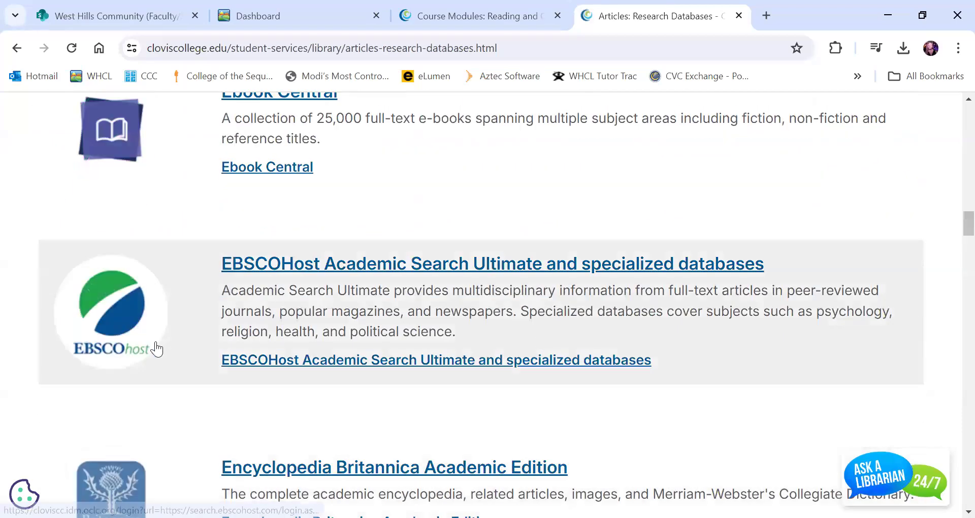
click(369, 263)
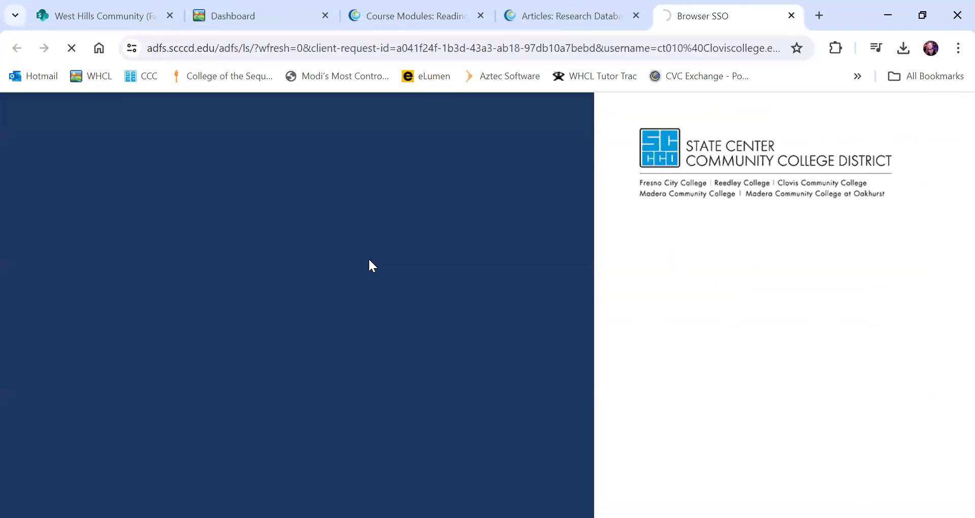
key(Return)
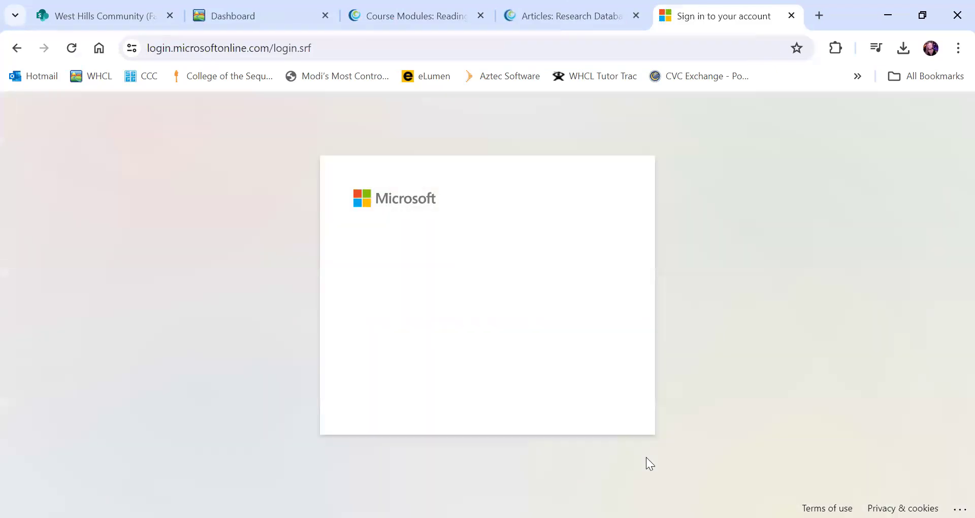
triple_click(611, 331)
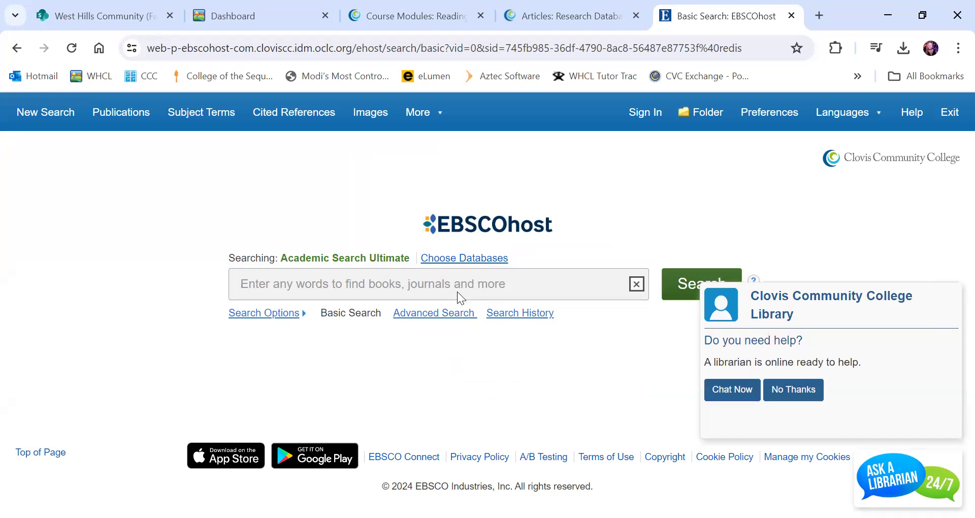
Decline the librarian chat offer, search Academic Search Ultimate for "autism" and check the number of results.
click(795, 392)
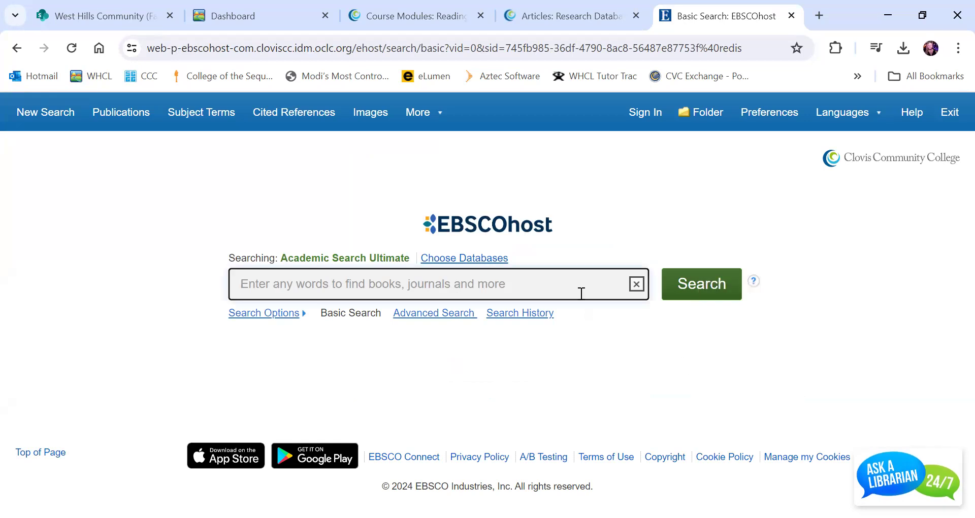
text(autism)
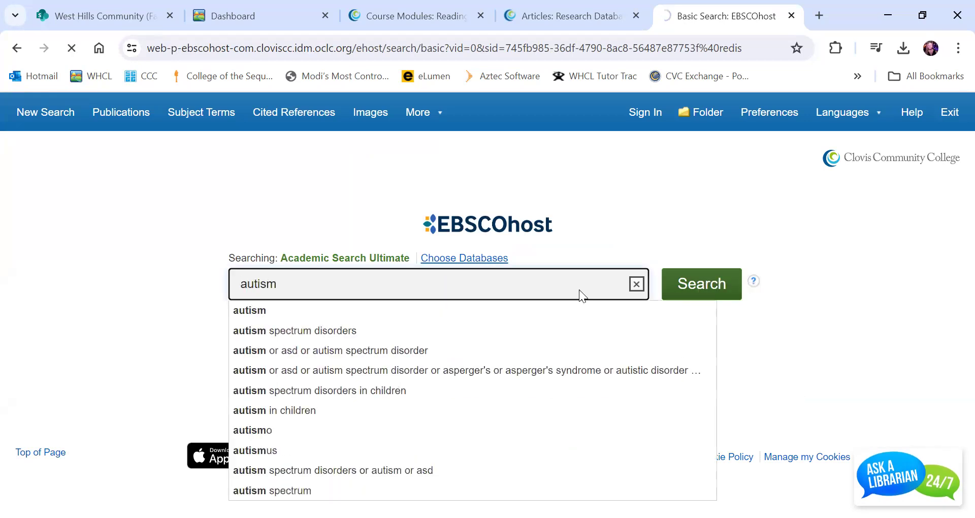
mouse_move(428, 262)
mouse_down()
mouse_move(239, 182)
mouse_move(431, 246)
mouse_up()
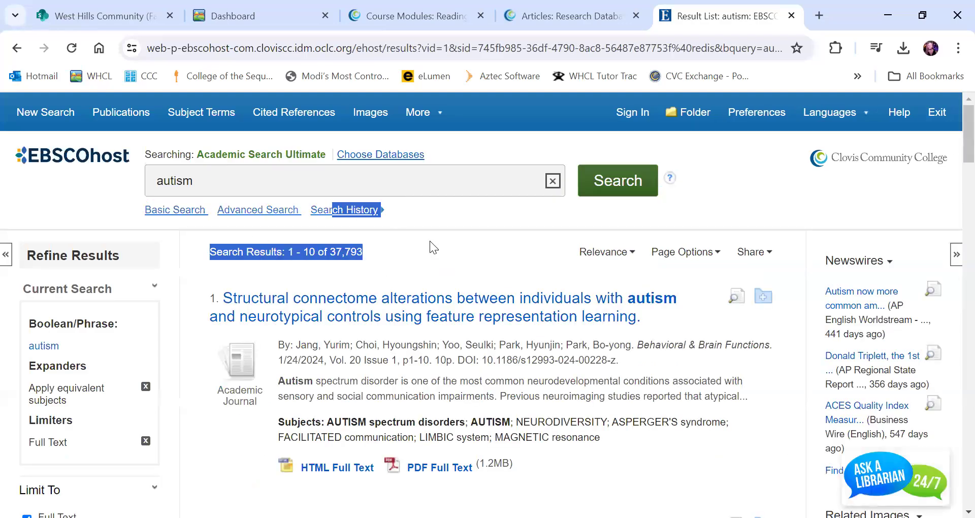
click(431, 242)
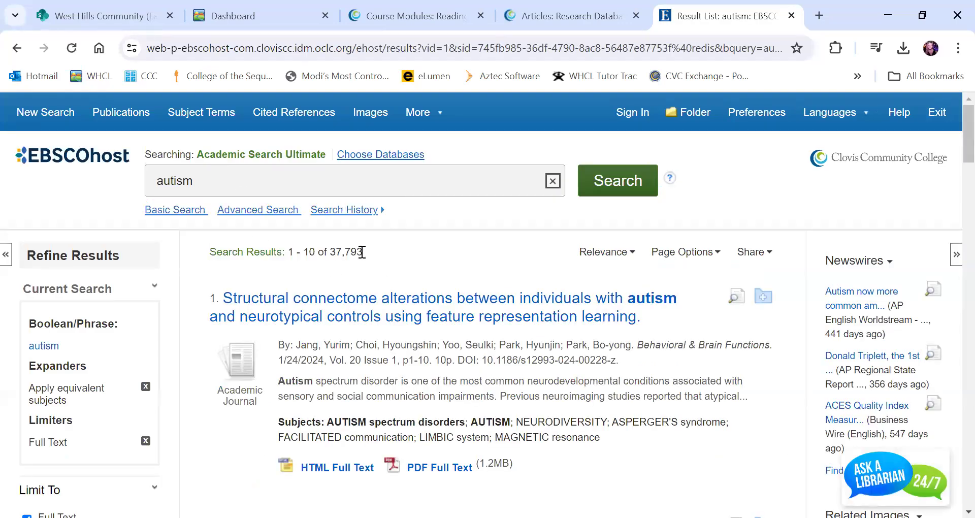
double_click(344, 251)
click(408, 261)
Limit the autism search results to publication dates from 2018 to 2024.
scroll(175, 292, down, 1)
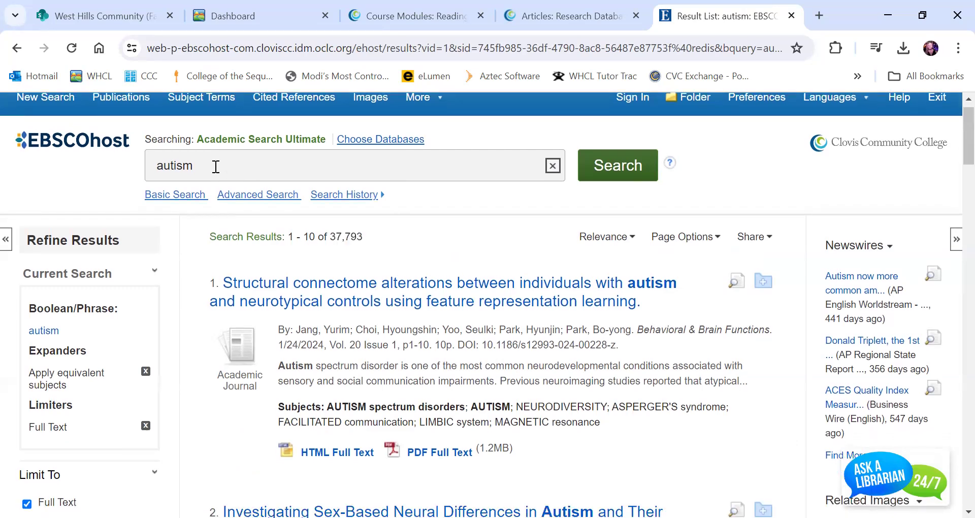
scroll(168, 298, down, 3)
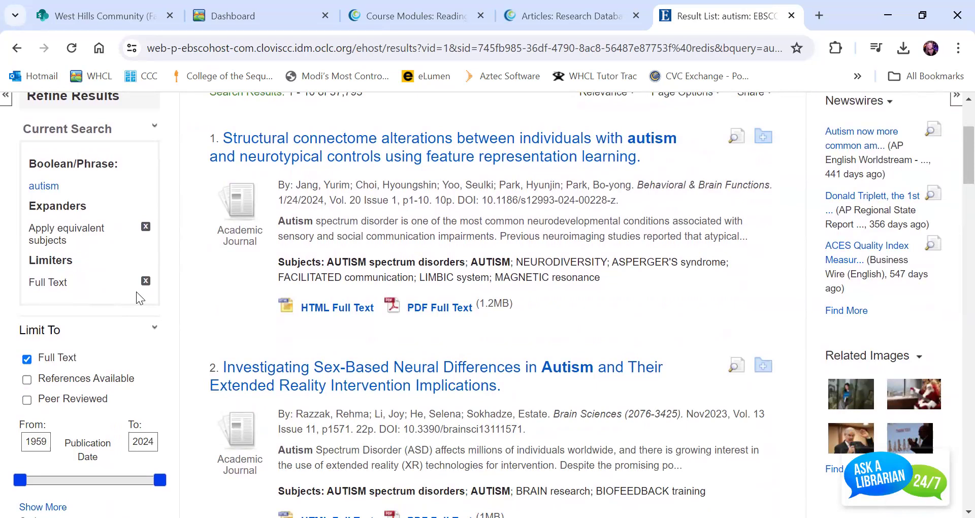
scroll(136, 292, down, 1)
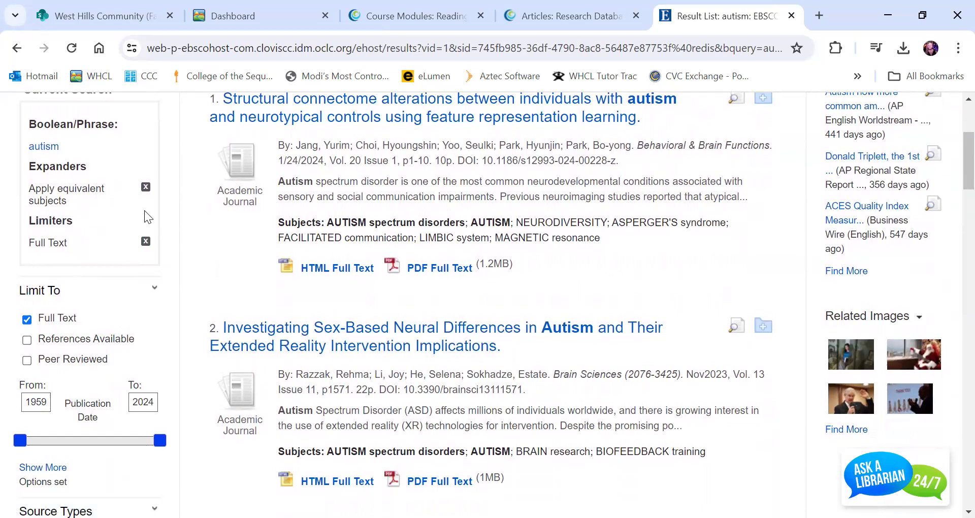
scroll(104, 287, down, 2)
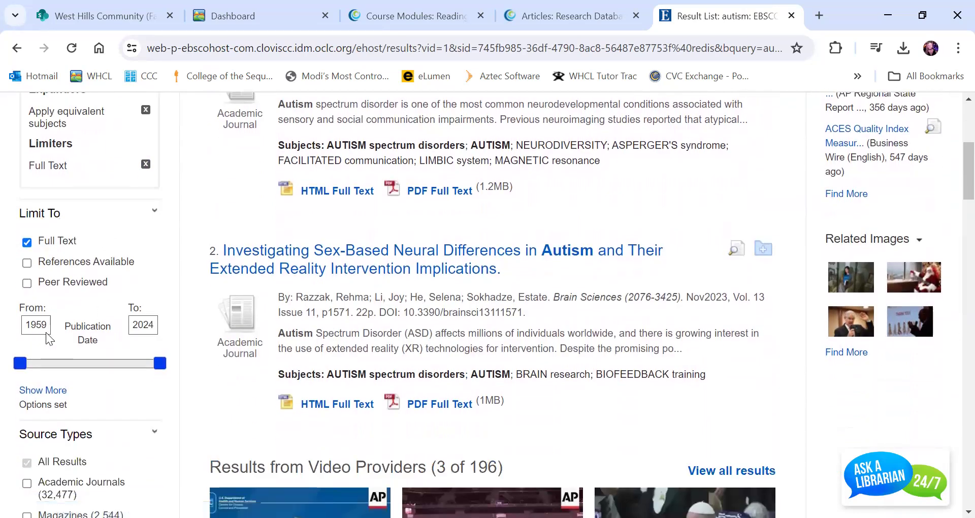
scroll(52, 328, down, 1)
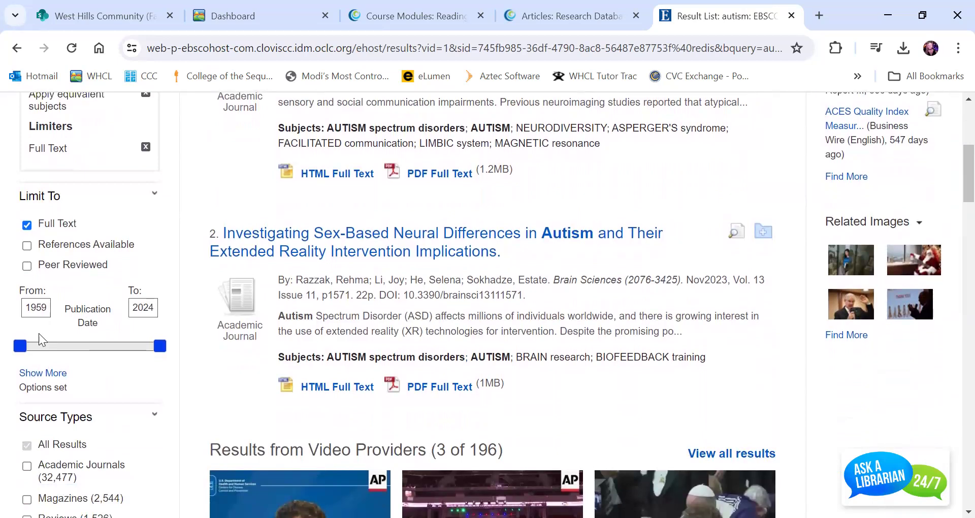
click(20, 346)
drag(24, 347, 151, 347)
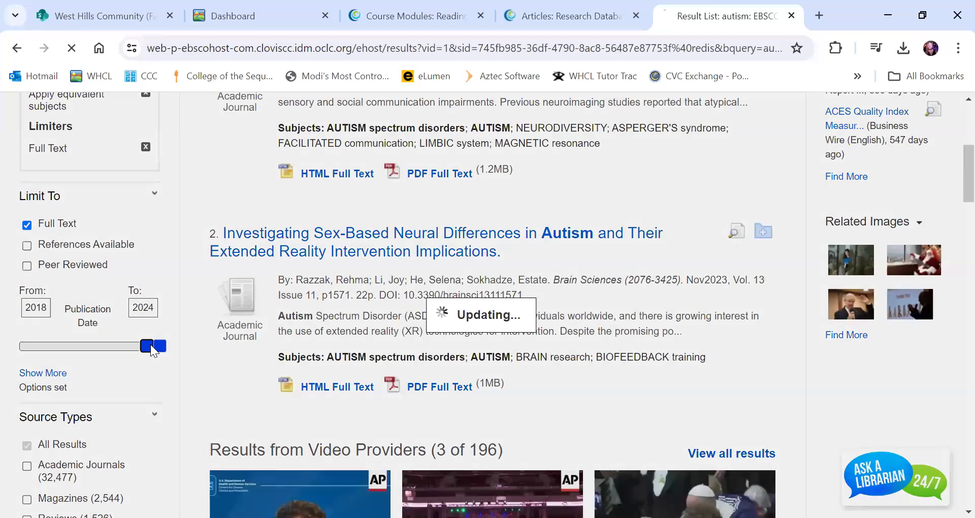
scroll(390, 240, down, 4)
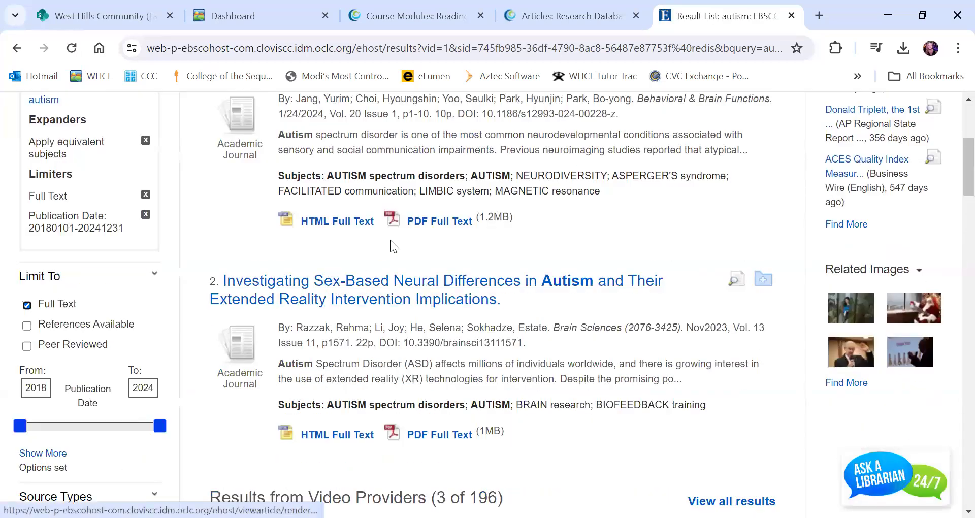
scroll(390, 240, up, 5)
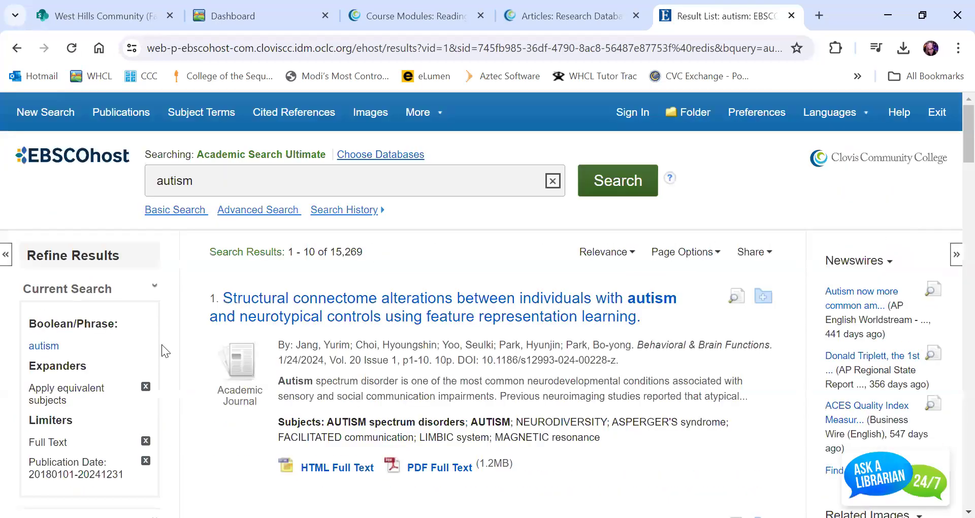
Limit the source type of the autism results to Academic Journals.
scroll(162, 344, down, 10)
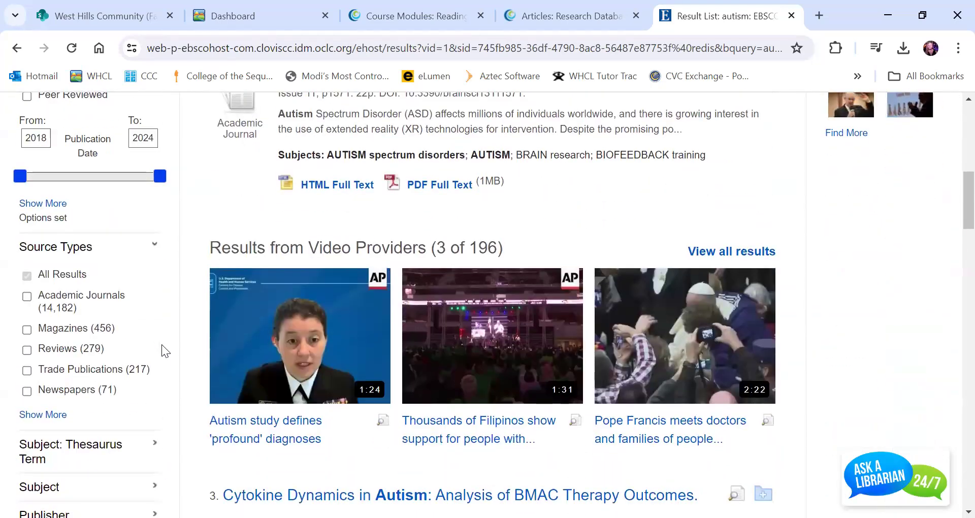
click(29, 296)
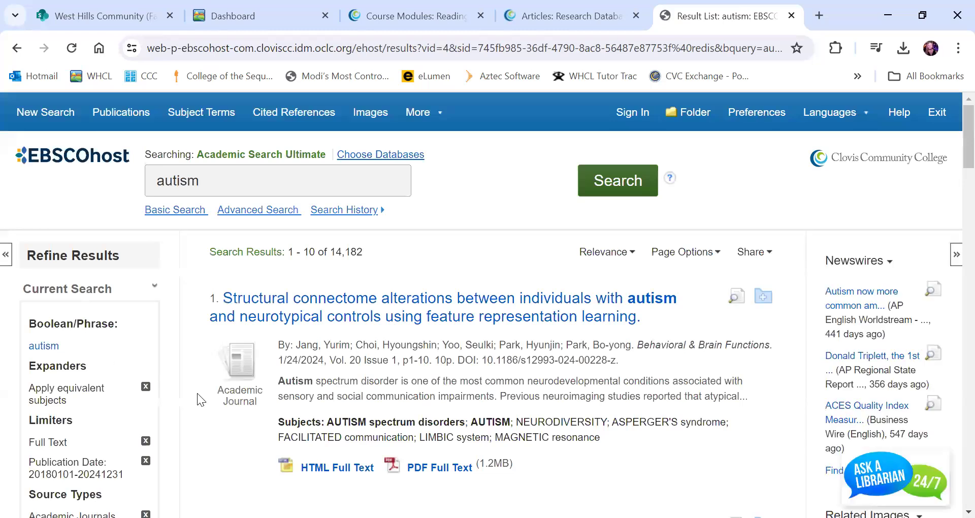
scroll(164, 388, down, 4)
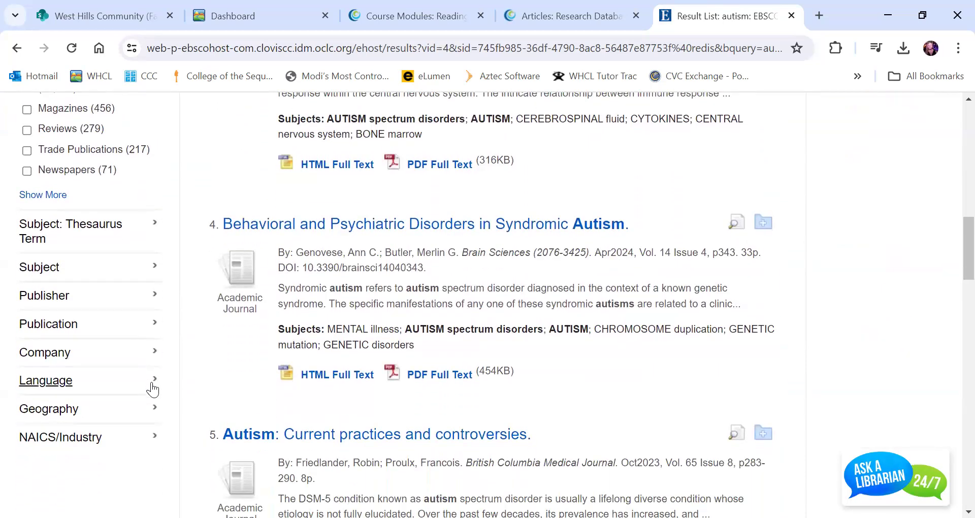
Limit the language of the autism results to English.
click(155, 383)
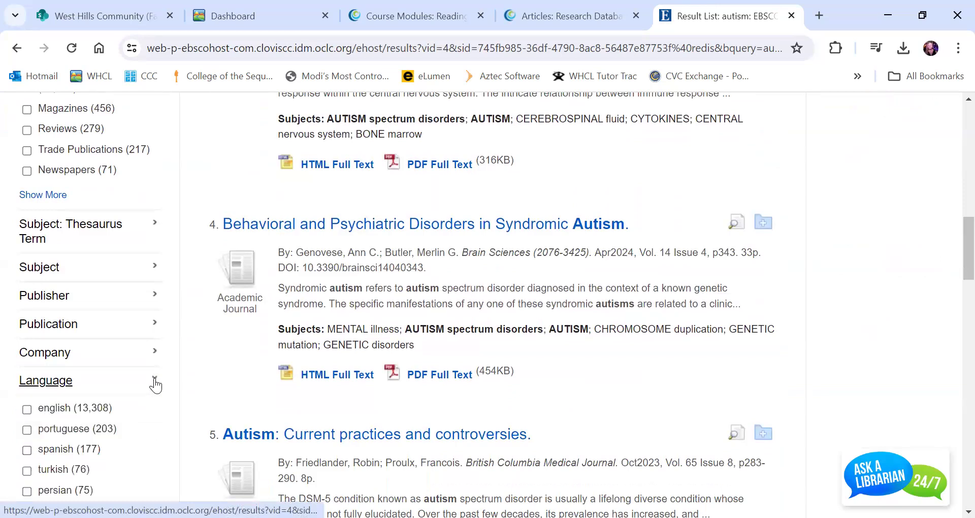
scroll(23, 397, down, 1)
click(27, 380)
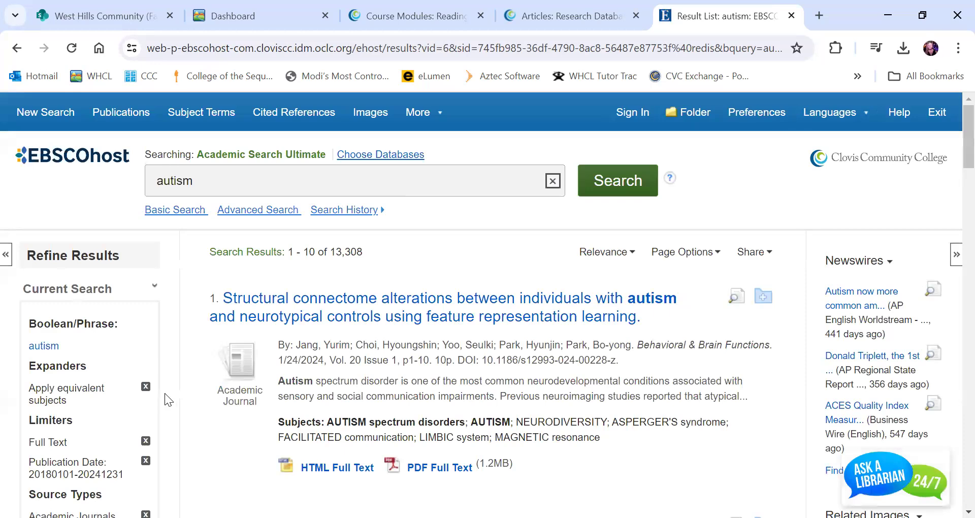
Limit the geography of the autism results to the United States.
scroll(164, 393, down, 8)
scroll(165, 359, down, 8)
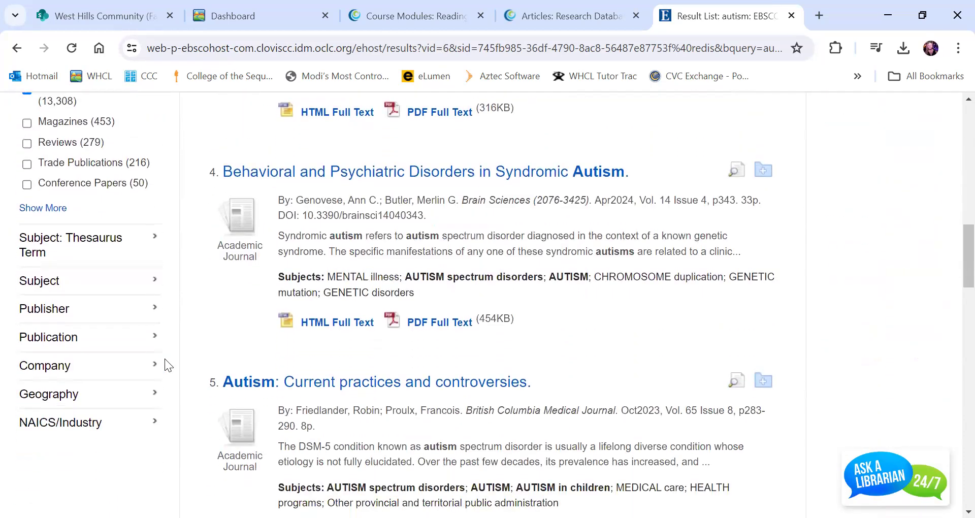
click(153, 394)
scroll(154, 398, down, 2)
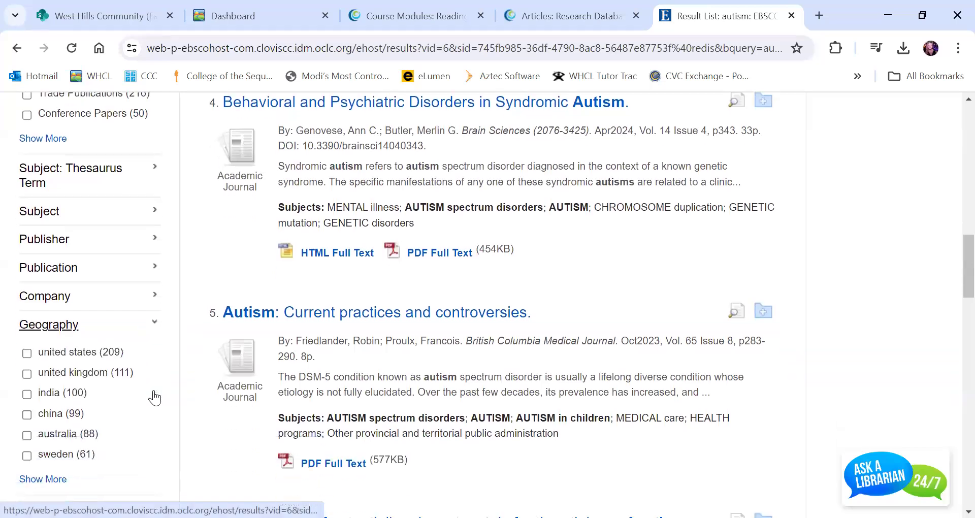
click(27, 351)
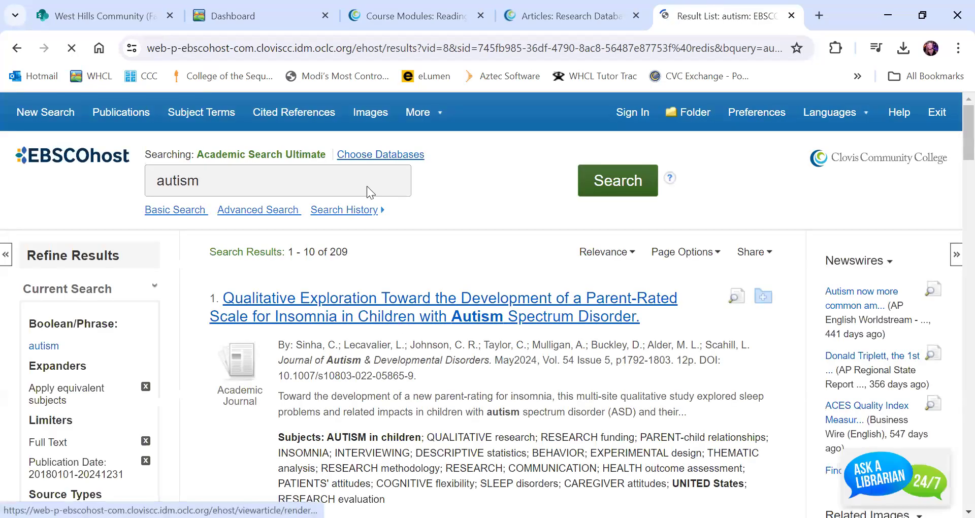
scroll(367, 186, up, 10)
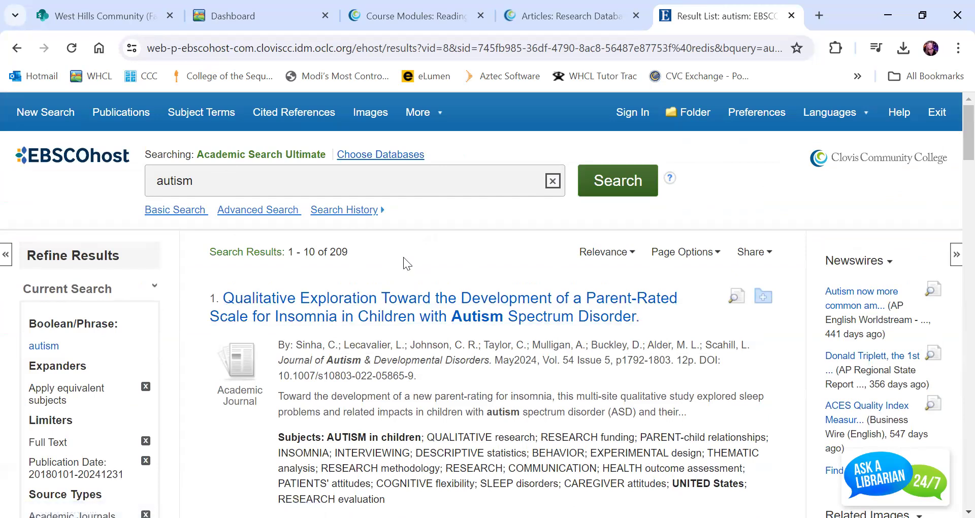
Browse the narrowed results and open the record of the third article, "CONFIDENT AND EMPOWERED", on autism diagnoses in the United States.
scroll(403, 257, down, 1)
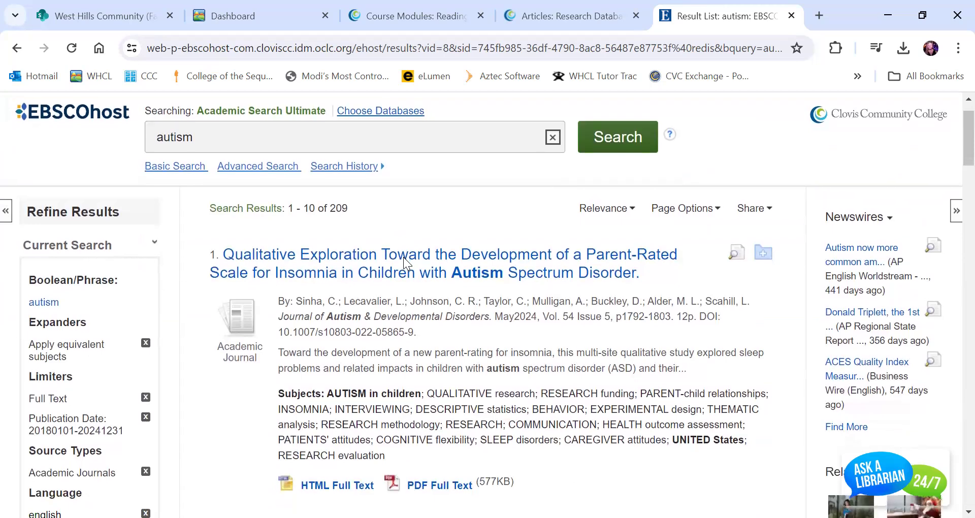
scroll(403, 257, down, 4)
scroll(404, 257, down, 2)
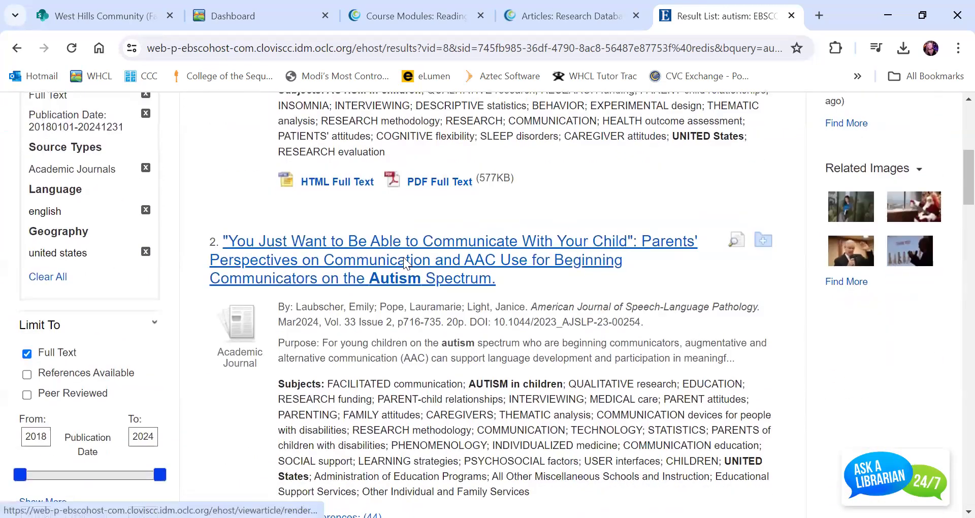
scroll(404, 260, down, 7)
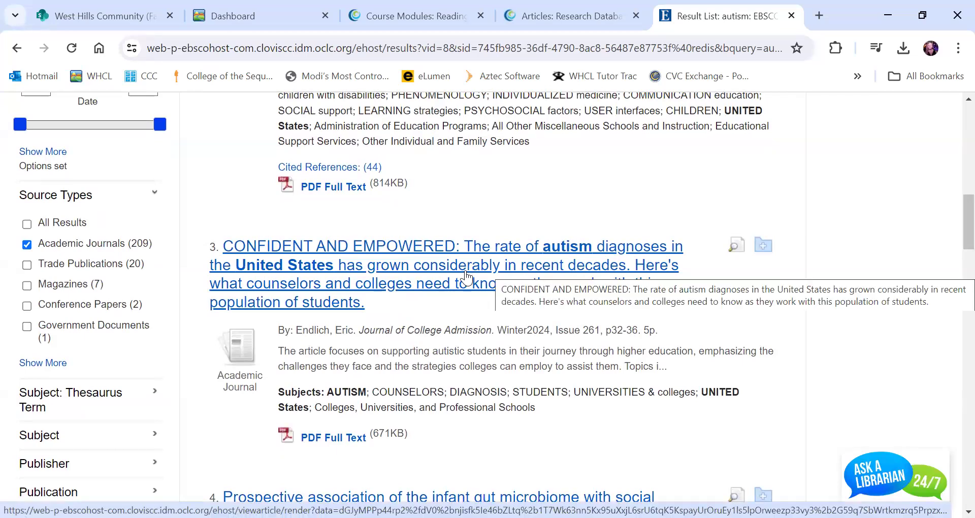
click(441, 282)
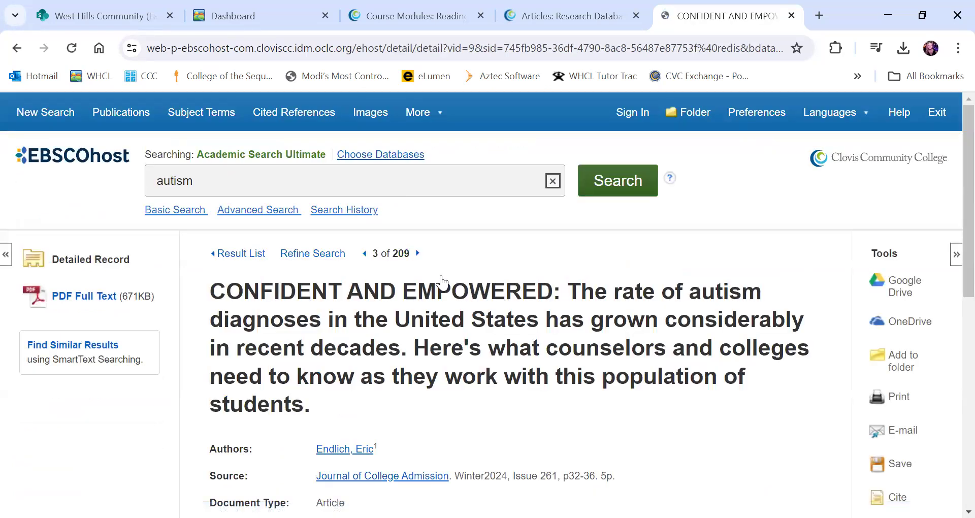
Review the article's detailed record, including its source, subject terms and abstract.
scroll(442, 282, down, 1)
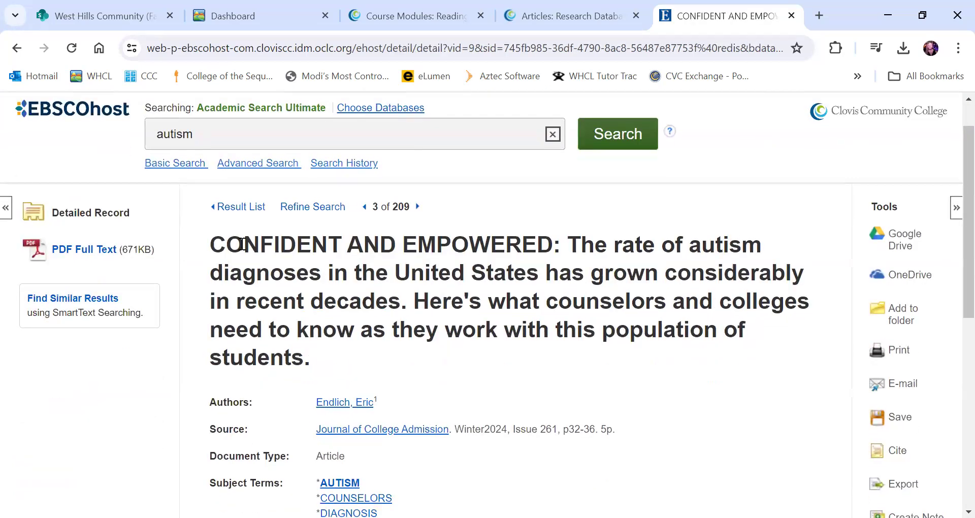
scroll(243, 244, down, 3)
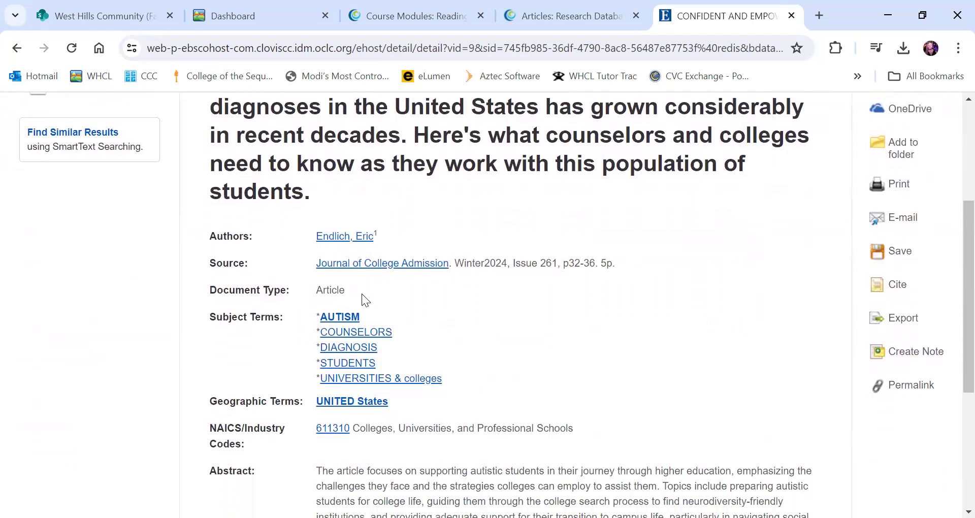
scroll(542, 359, down, 3)
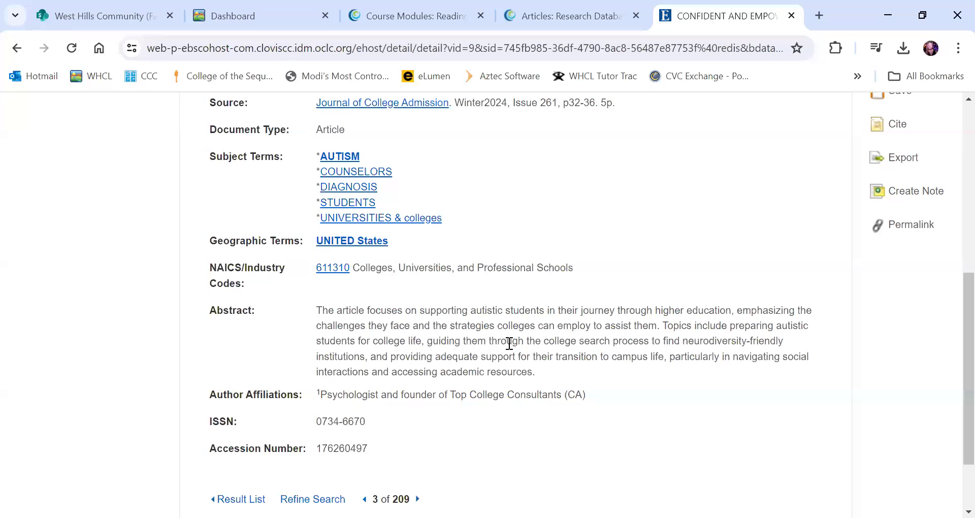
scroll(509, 343, down, 2)
scroll(508, 343, up, 2)
scroll(508, 343, down, 2)
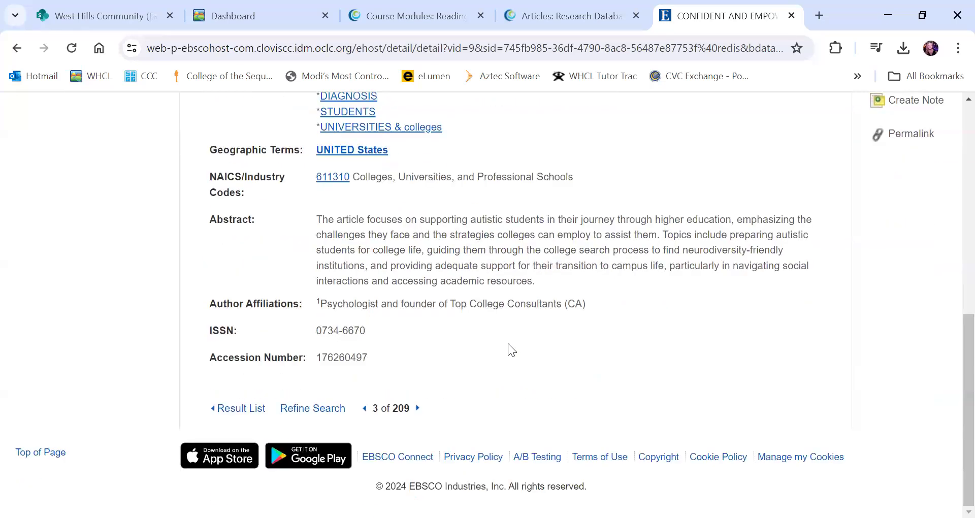
scroll(507, 364, up, 10)
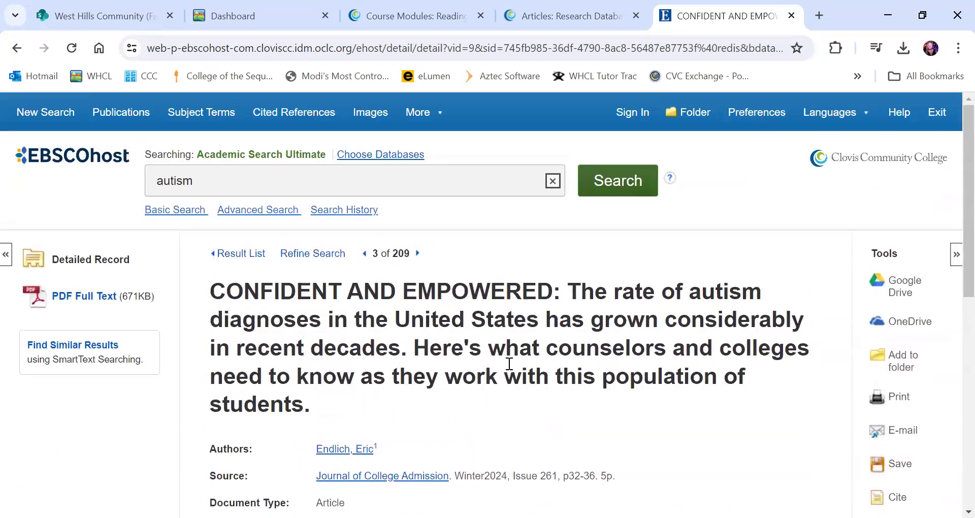
Open the article's PDF full text and skim through its pages, ending back at the first page.
click(89, 296)
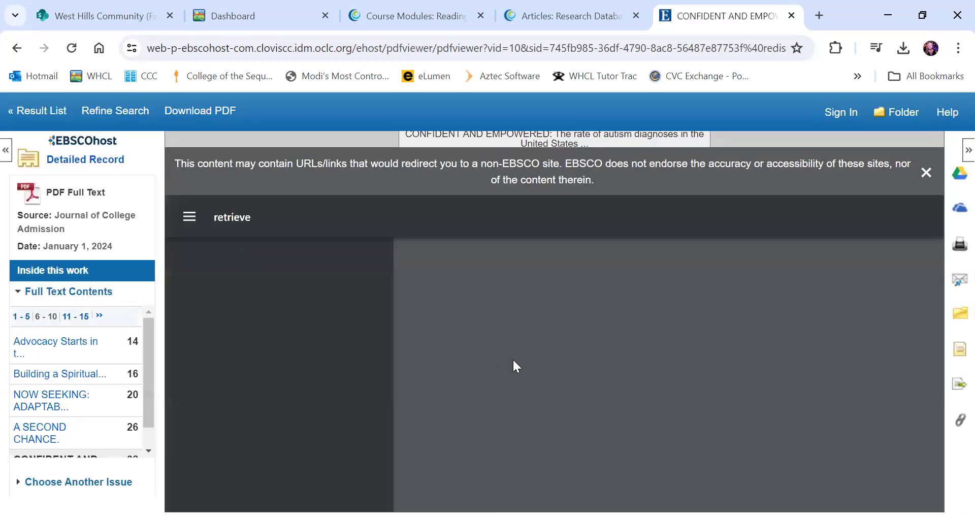
scroll(514, 364, down, 10)
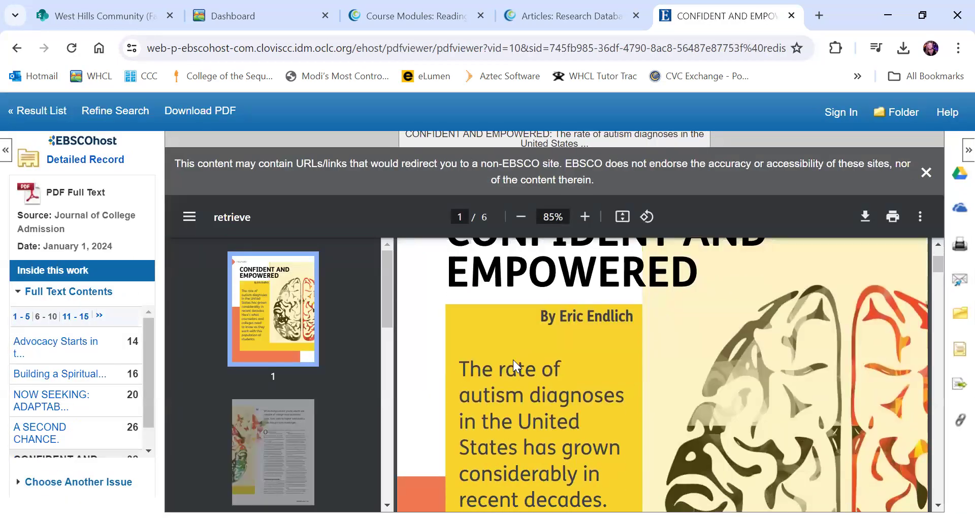
scroll(513, 359, down, 10)
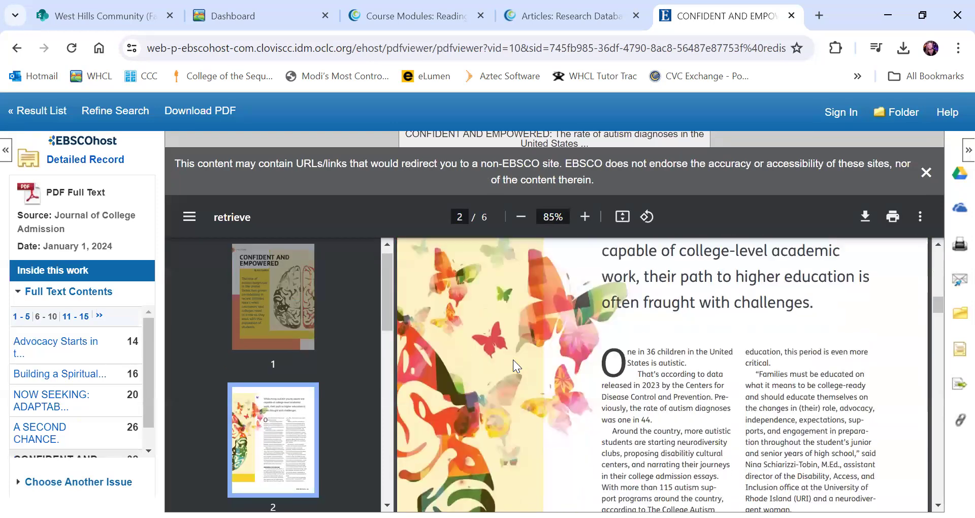
scroll(513, 360, down, 10)
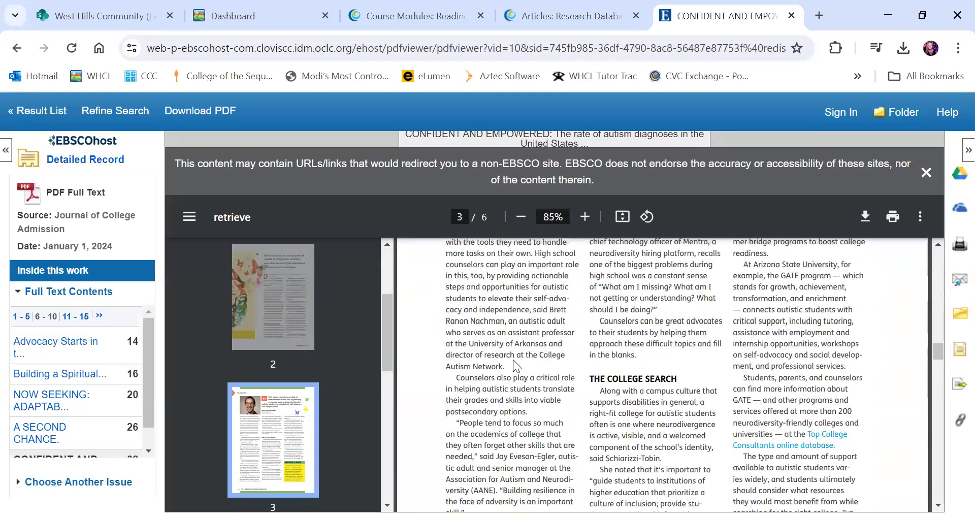
scroll(515, 365, down, 10)
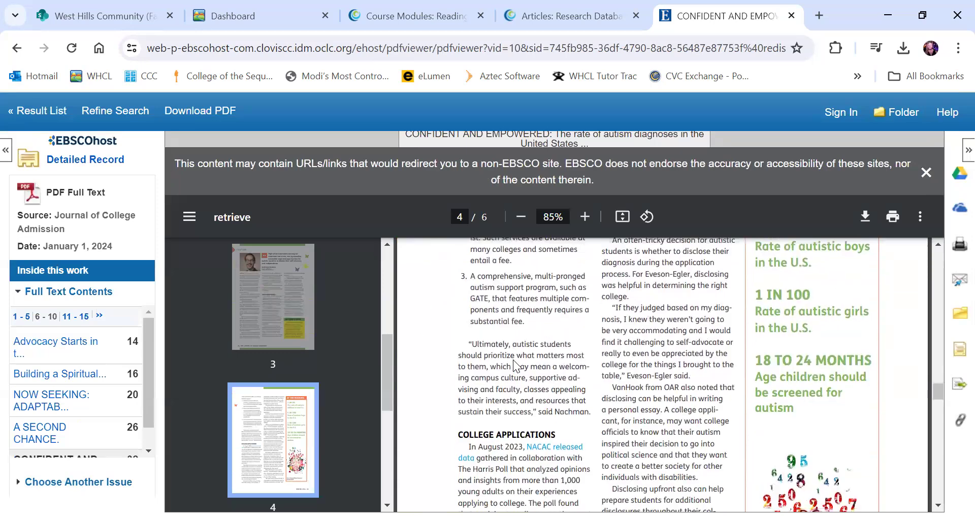
scroll(513, 359, down, 8)
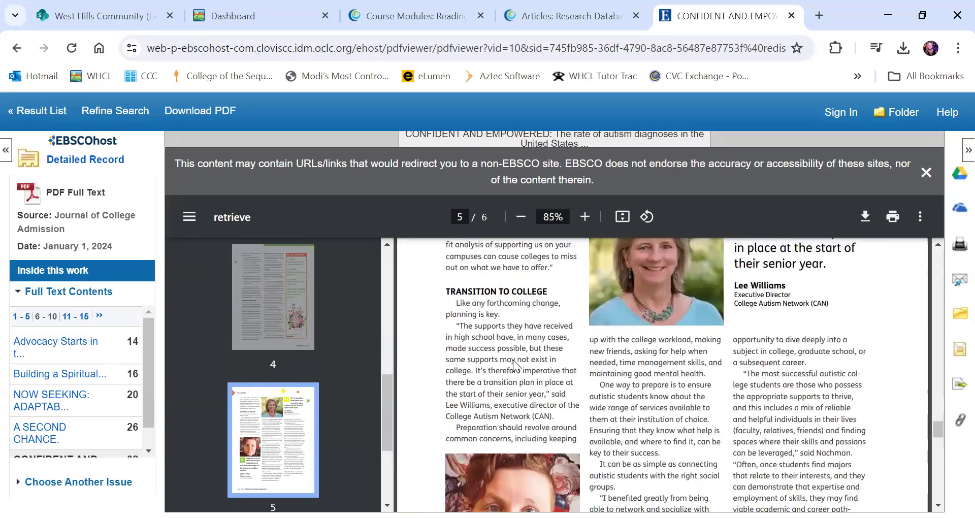
scroll(513, 360, up, 4)
scroll(513, 360, up, 20)
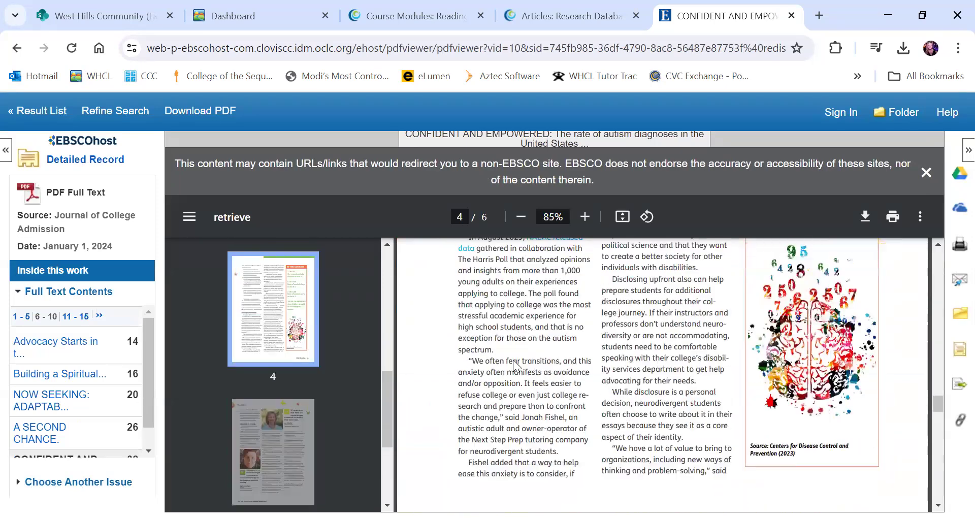
scroll(513, 360, up, 8)
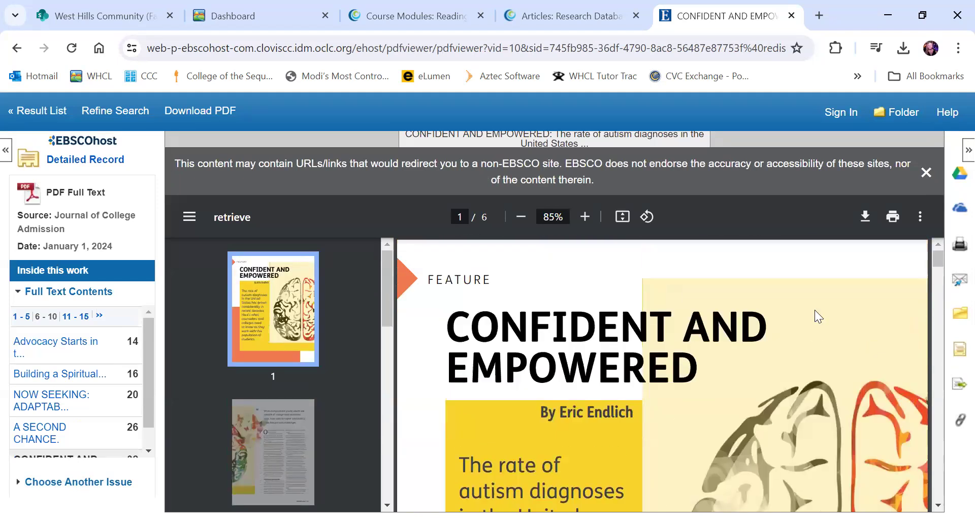
Open the article's e-mail form, set the citation format to MLA 9th Edition, and close it without sending.
click(957, 280)
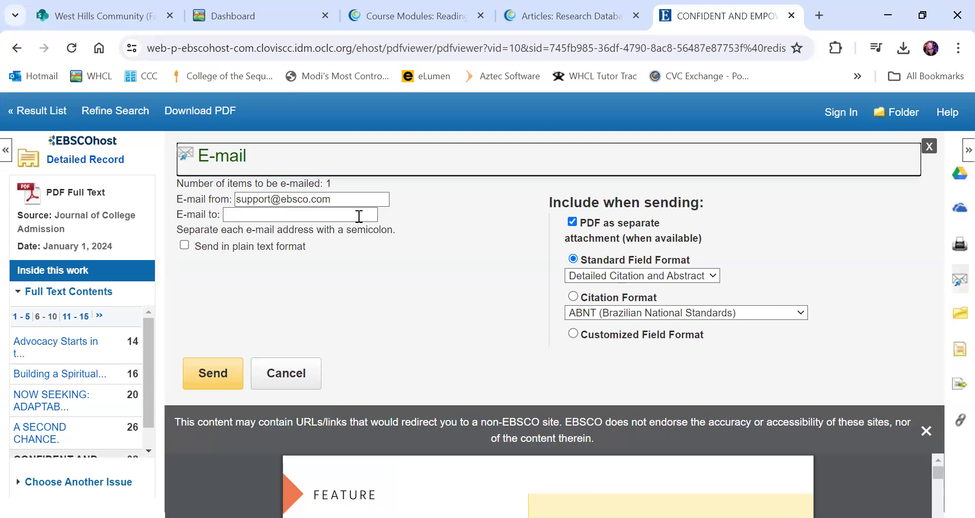
click(319, 216)
click(422, 218)
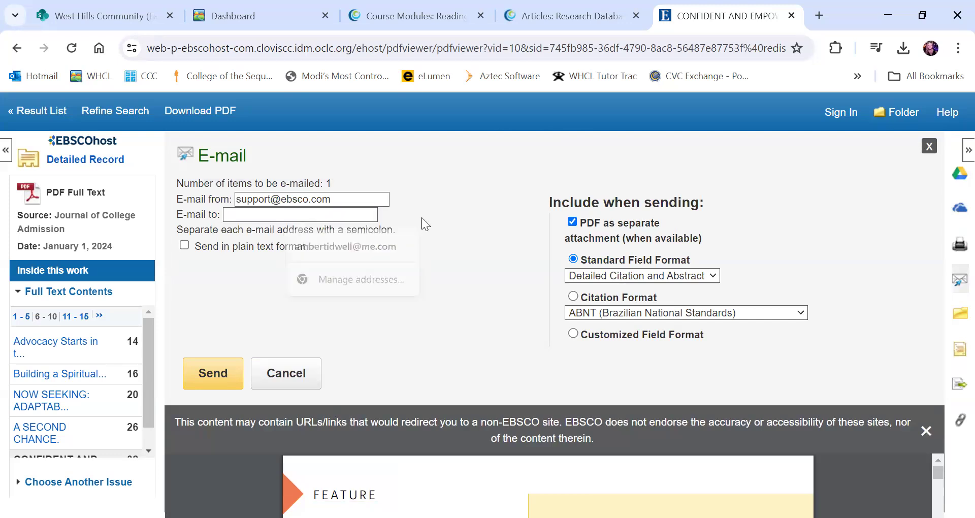
click(627, 313)
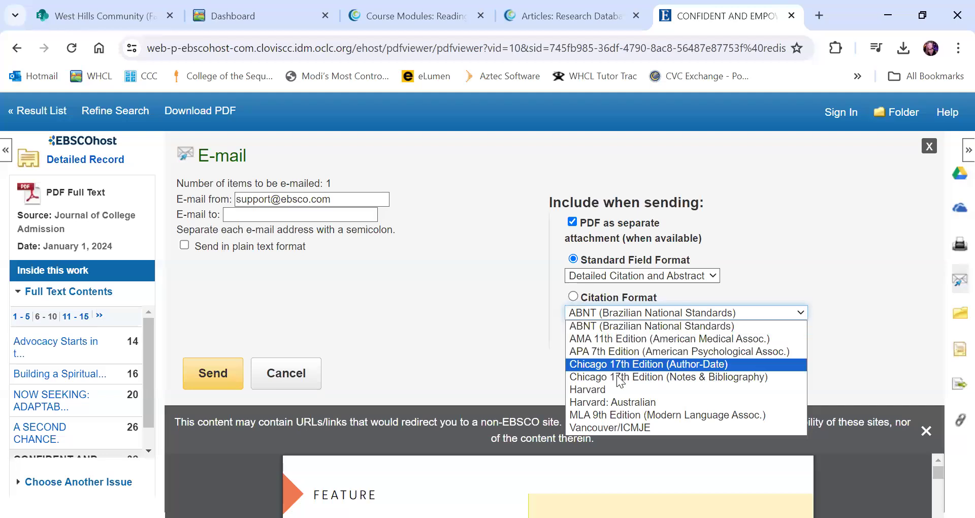
click(621, 415)
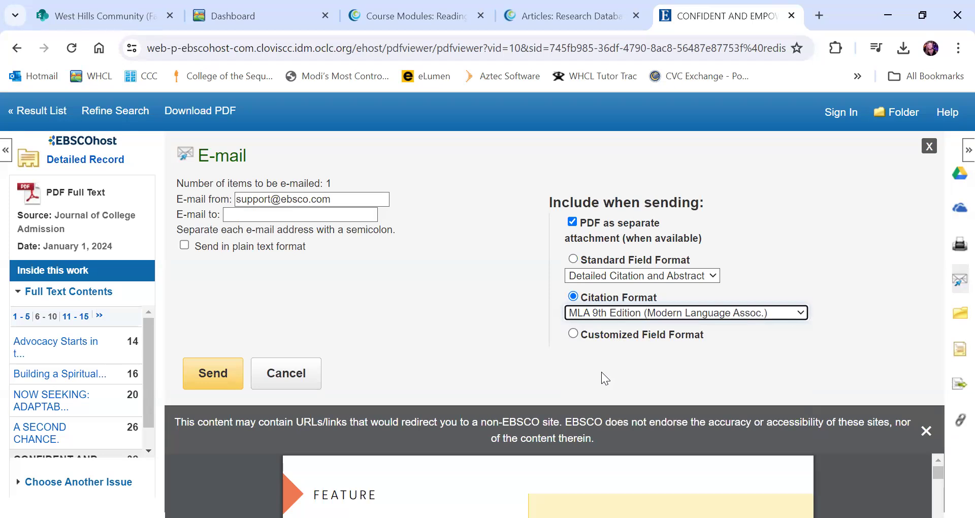
click(929, 147)
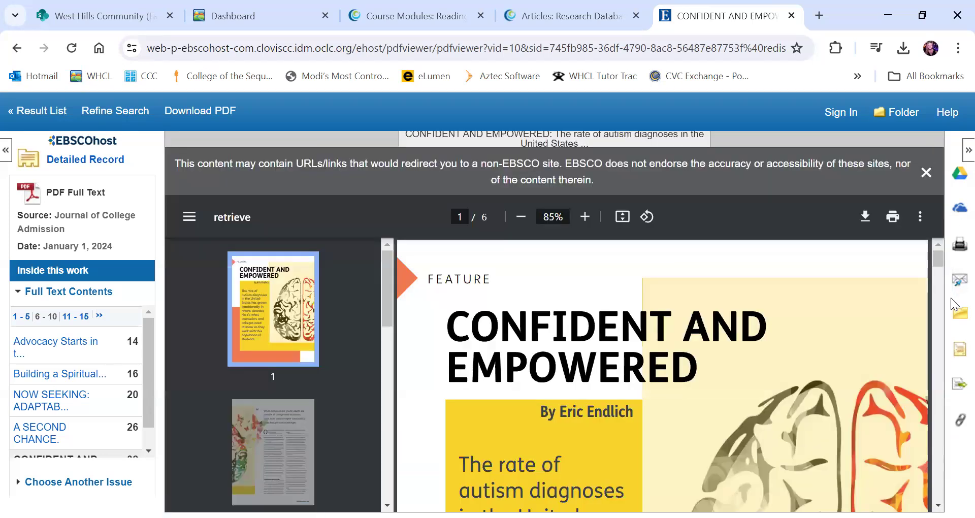
Open the article's citation formats, highlight the MLA 9th Edition works cited entry, and close the citation view.
click(958, 355)
scroll(655, 277, down, 6)
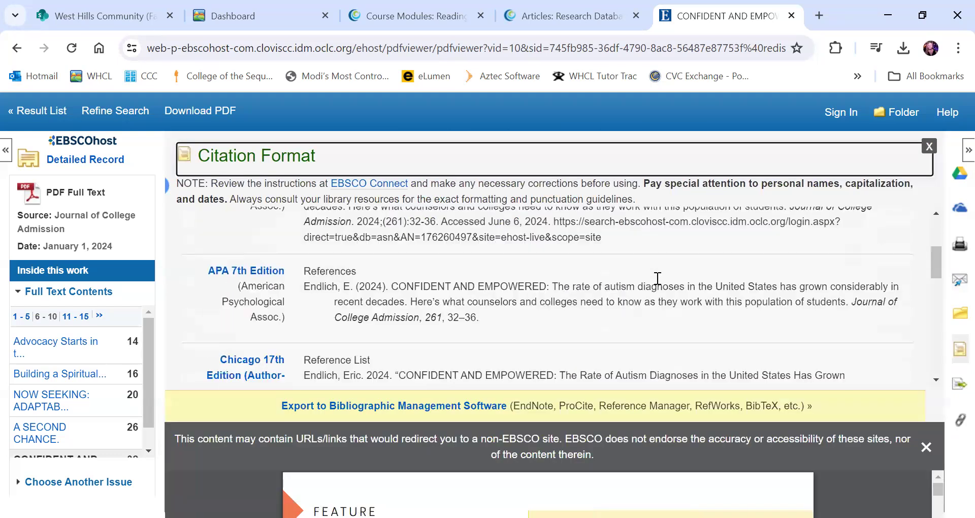
scroll(656, 278, down, 7)
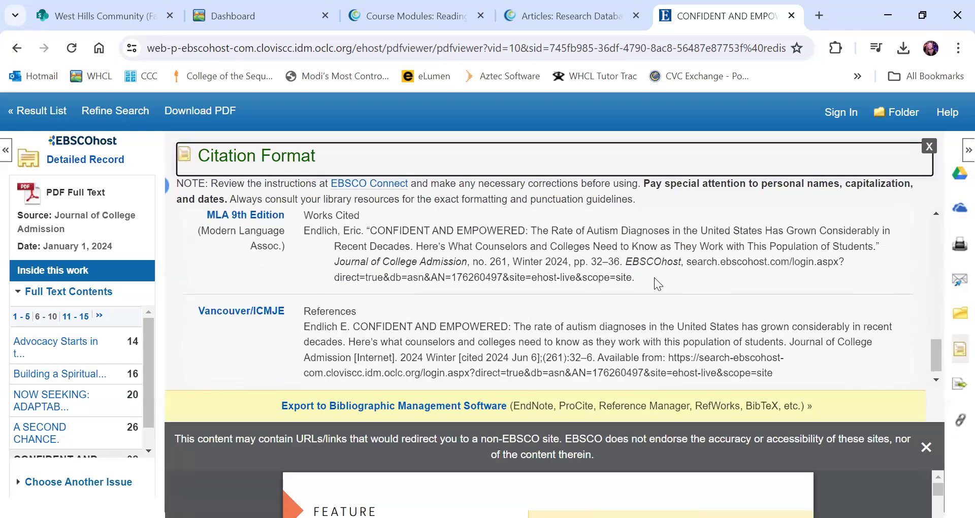
scroll(655, 302, up, 1)
drag(633, 289, 376, 253)
click(375, 252)
drag(303, 259, 644, 317)
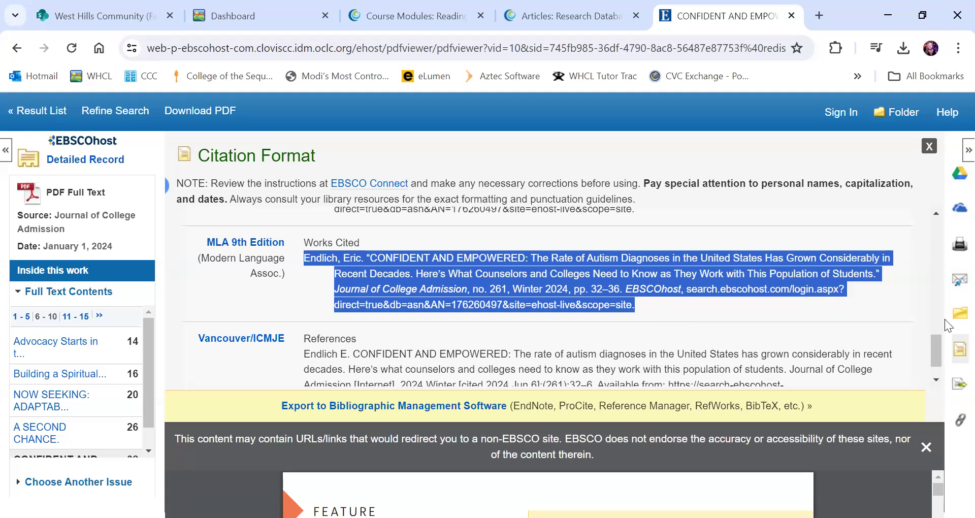
click(913, 305)
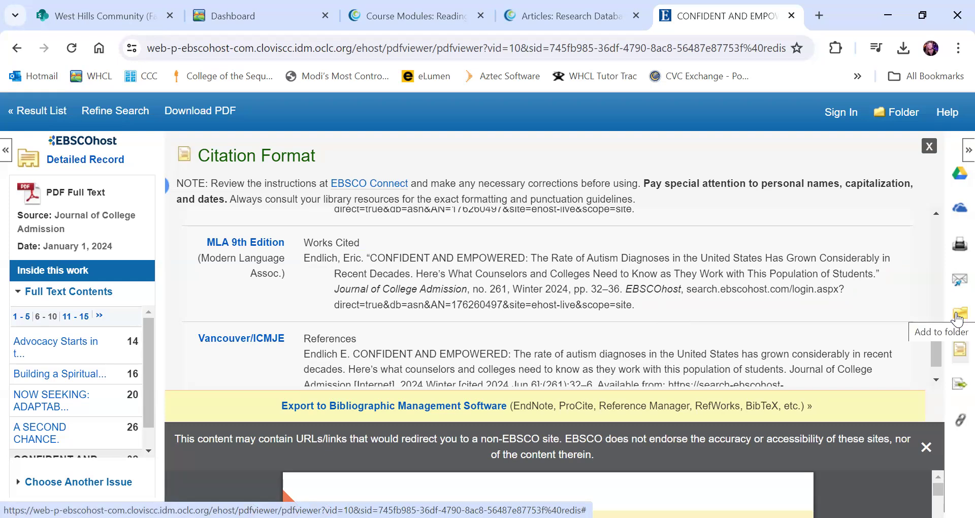
click(928, 146)
Leave the PDF full text and return to the top of the filtered autism result list.
scroll(783, 323, down, 1)
scroll(783, 323, up, 1)
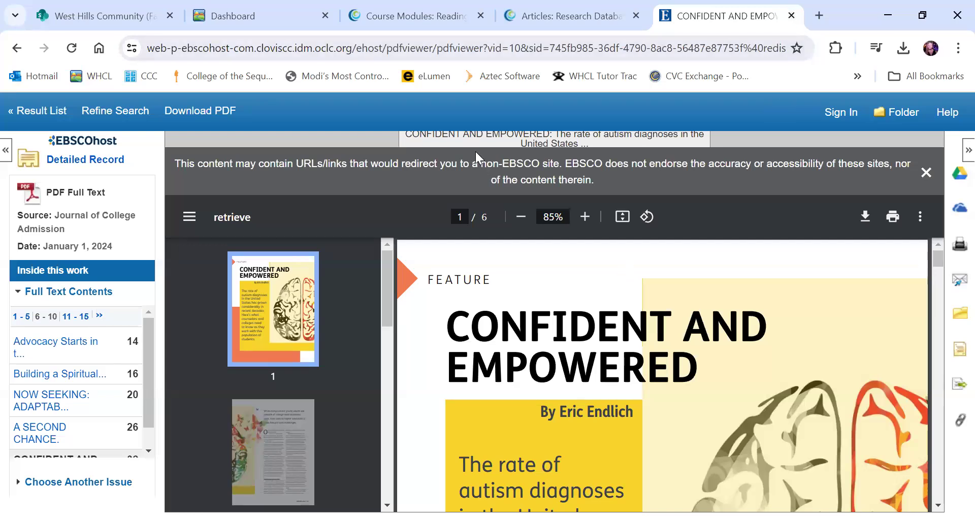
click(47, 109)
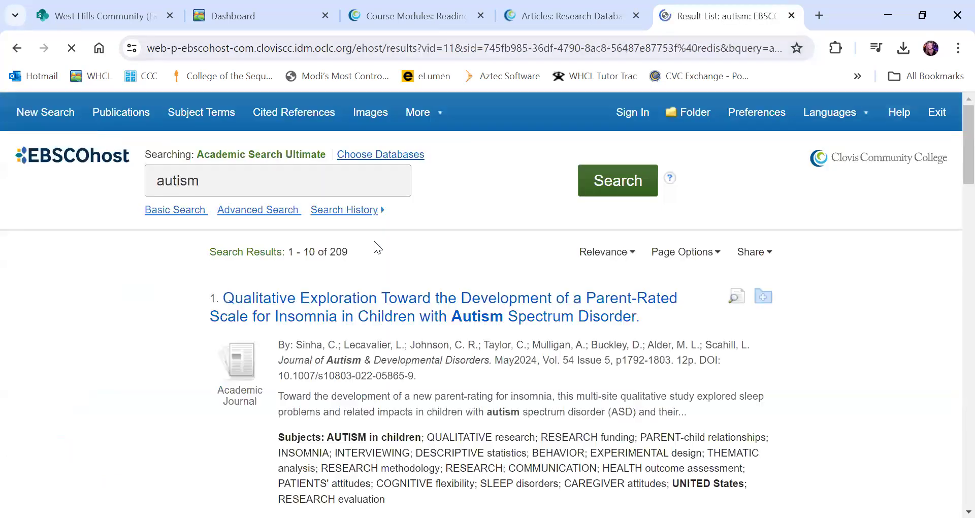
scroll(451, 307, up, 7)
scroll(450, 306, up, 5)
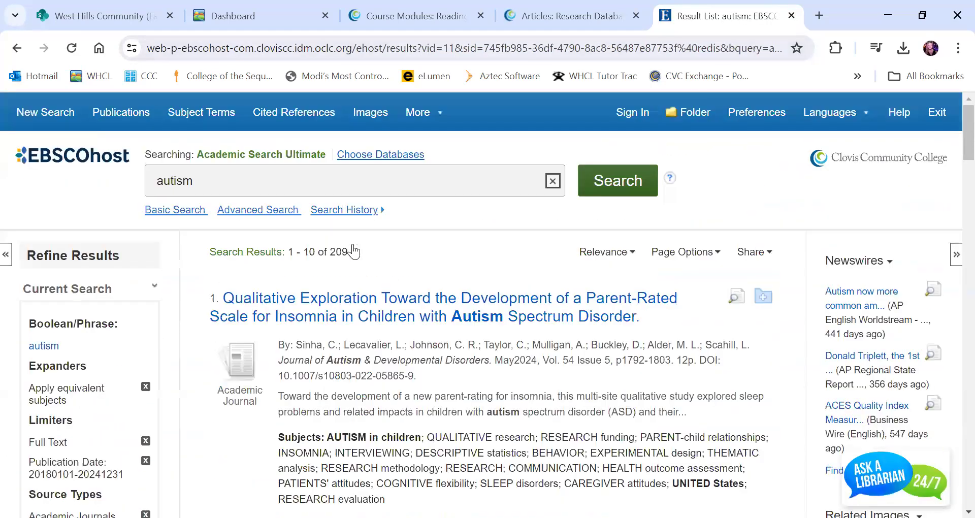
Replace the autism search term with "kim kardashian" and run the search with the current limiters.
drag(232, 191, 153, 191)
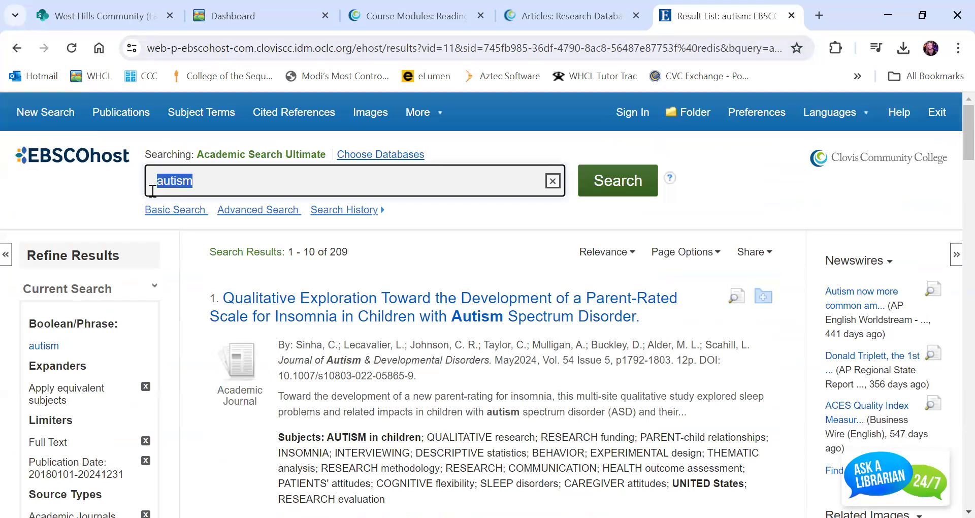
text(kim kard)
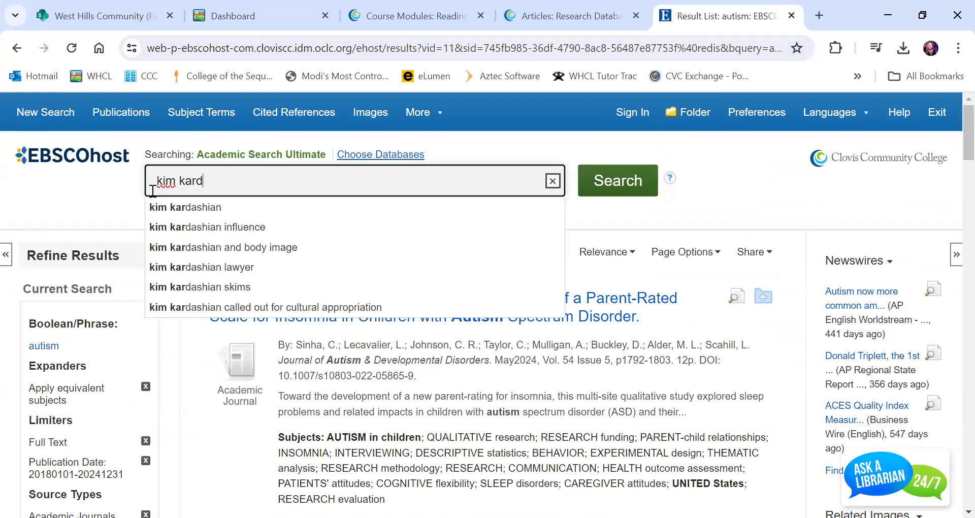
text(ashian)
key(Return)
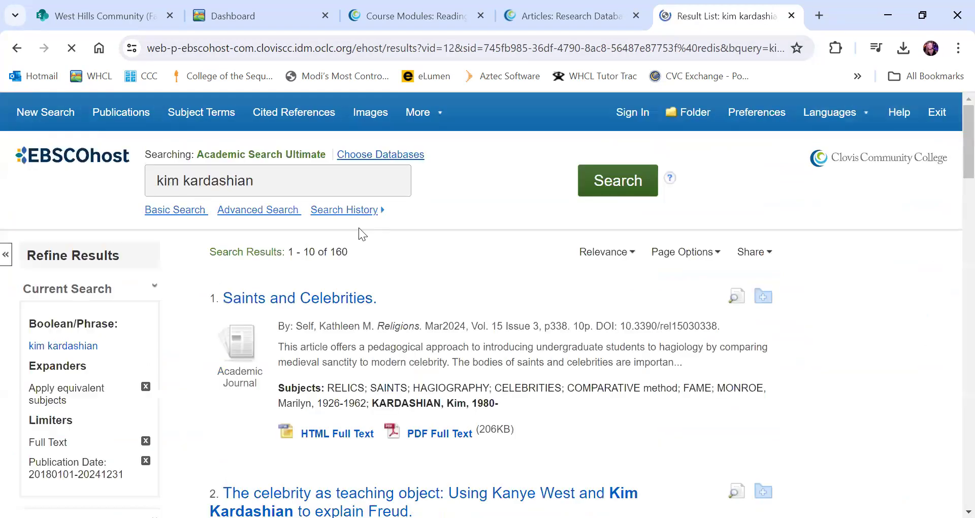
Skim the article and video results for kim kardashian and return to the beginning of the list.
scroll(439, 311, down, 6)
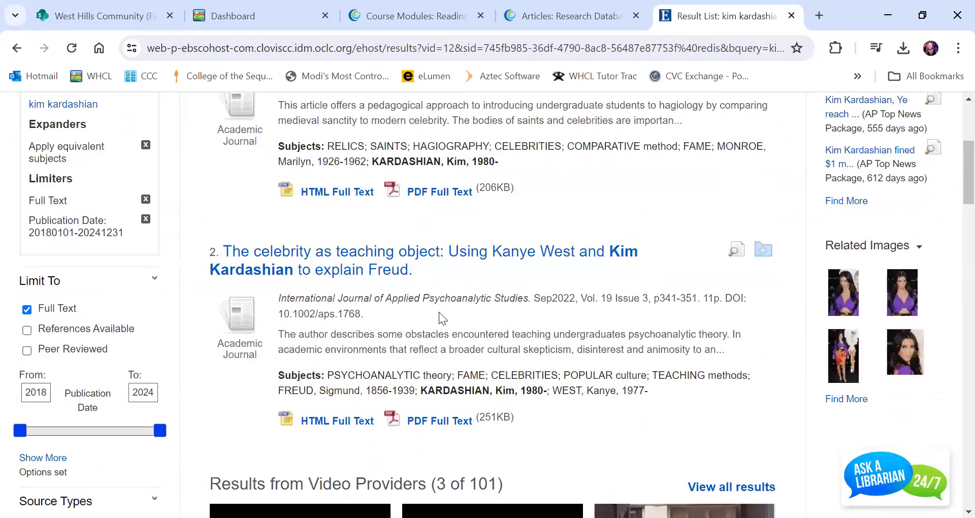
scroll(438, 312, down, 11)
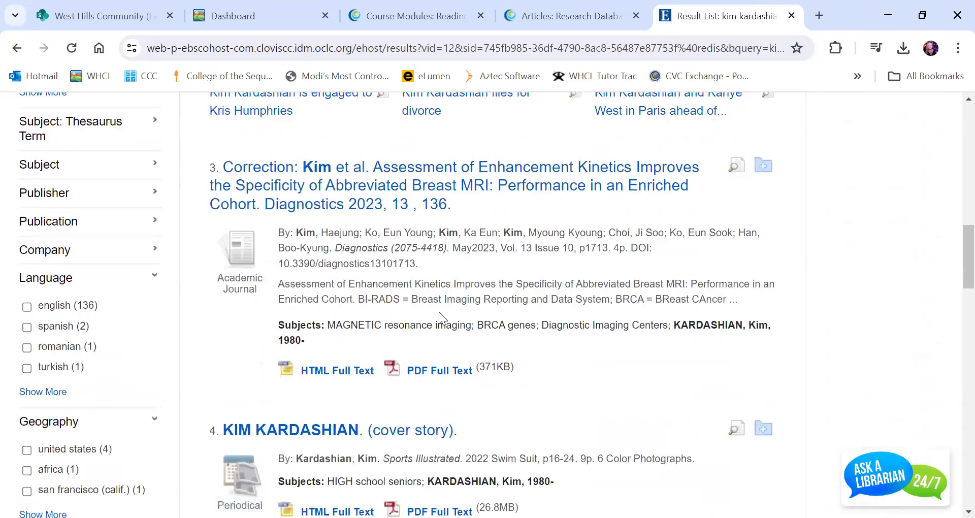
scroll(439, 317, down, 1)
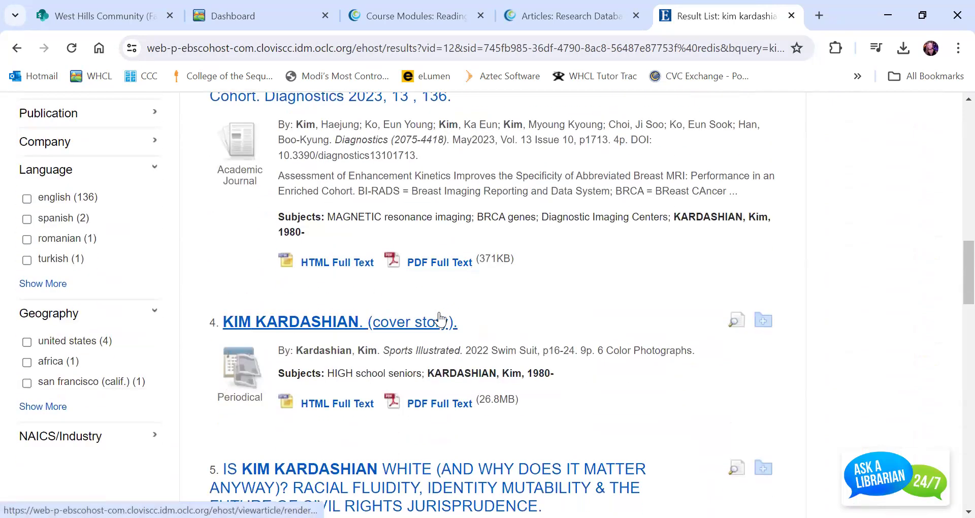
scroll(439, 311, down, 3)
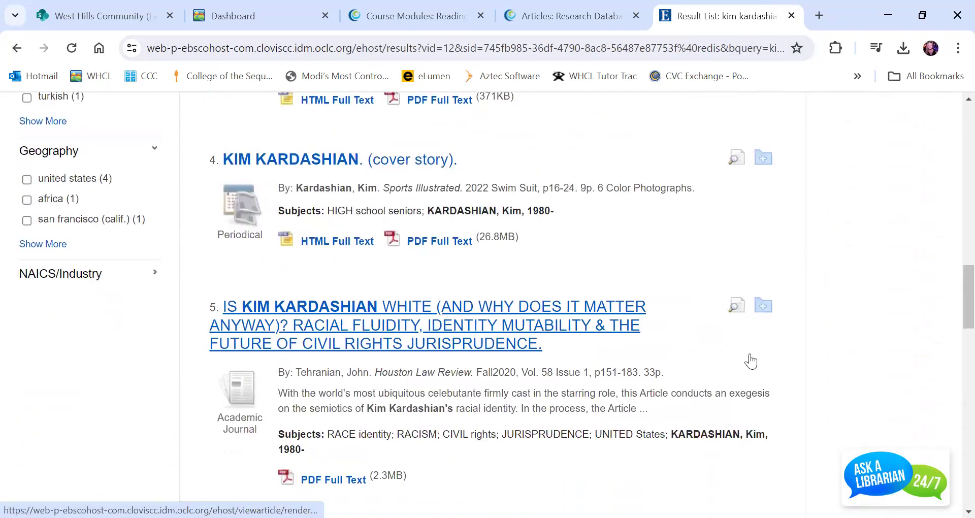
scroll(869, 356, up, 8)
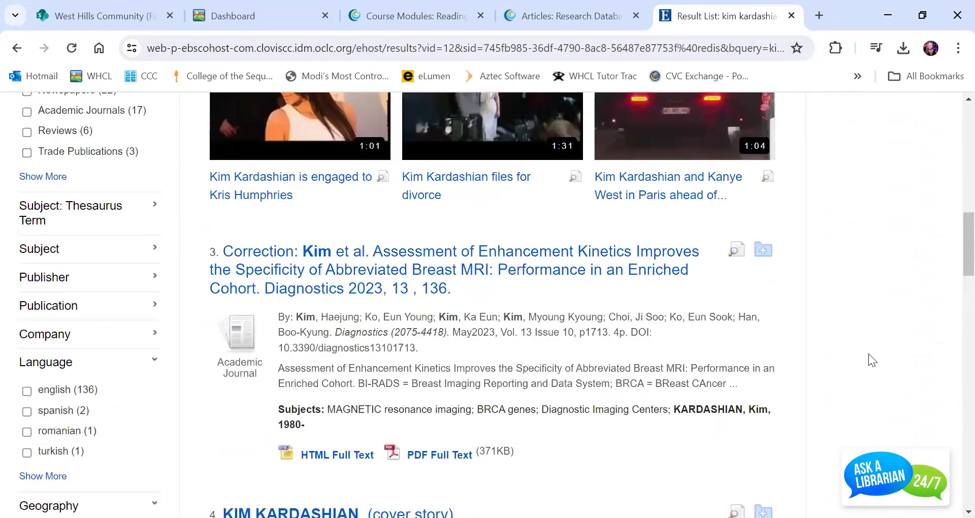
scroll(868, 354, up, 7)
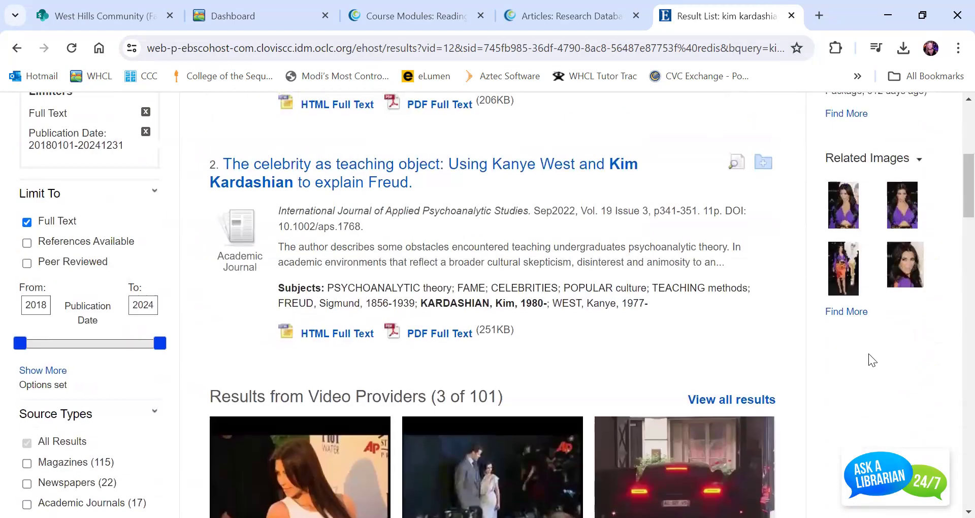
scroll(868, 353, up, 4)
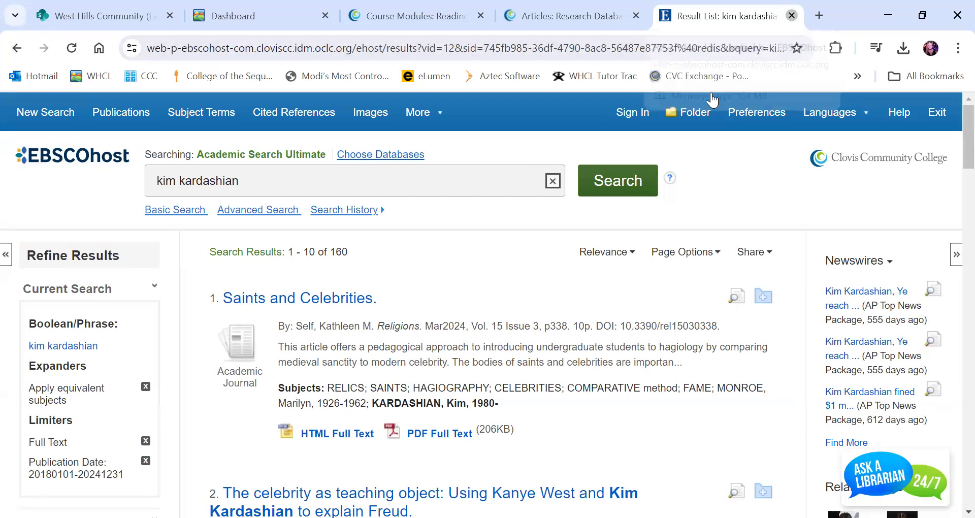
Close the EBSCOhost results and open Films on Demand from the library's research databases list.
click(790, 16)
scroll(558, 342, down, 3)
scroll(557, 342, down, 14)
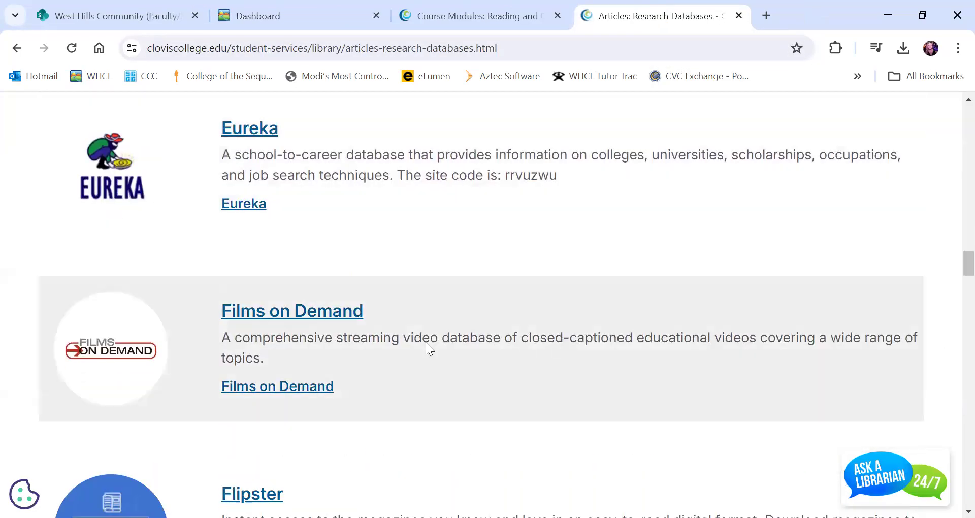
click(327, 312)
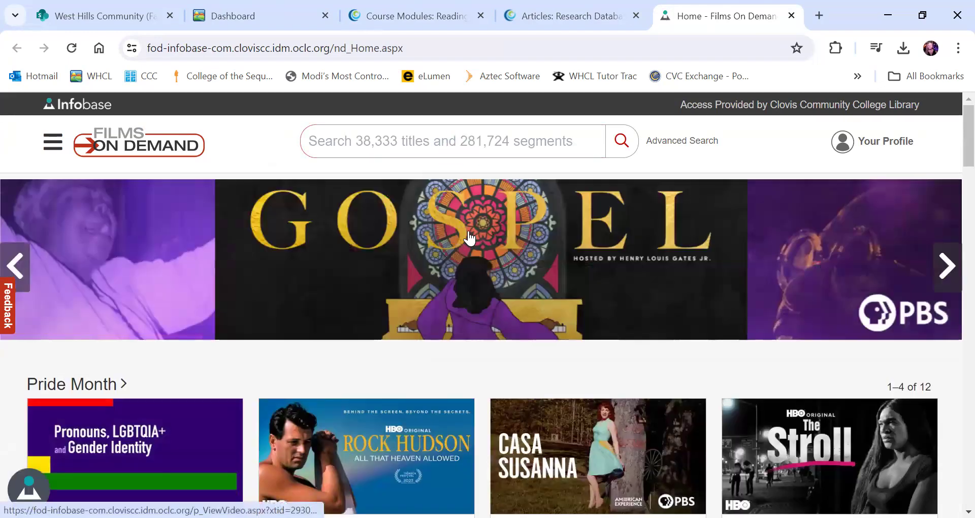
Search Films on Demand for "autism" and check the additional filter options without applying any.
click(460, 145)
text(aurism)
key(Return)
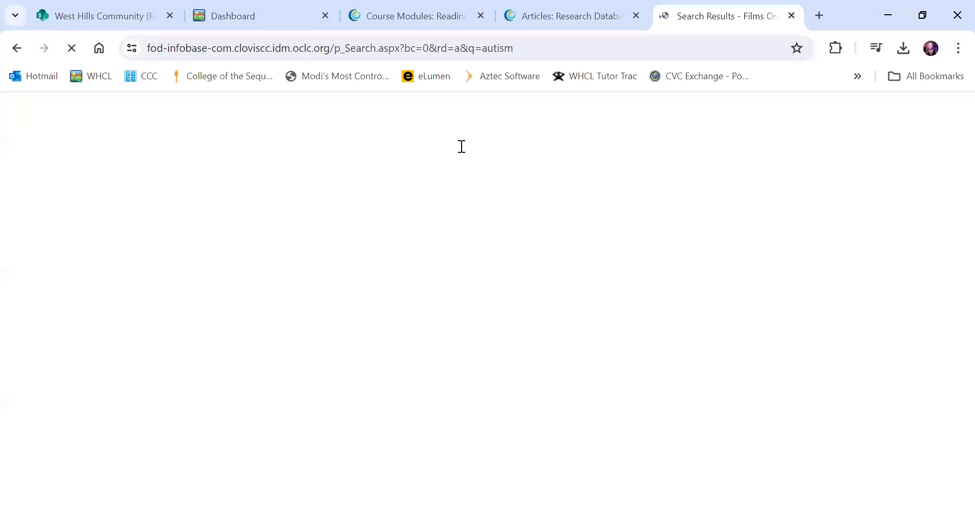
scroll(532, 287, down, 2)
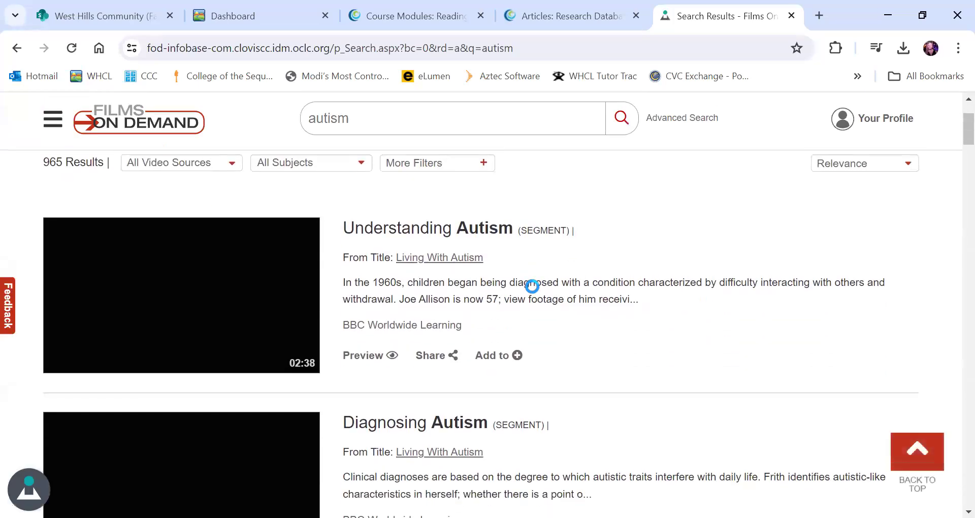
click(482, 163)
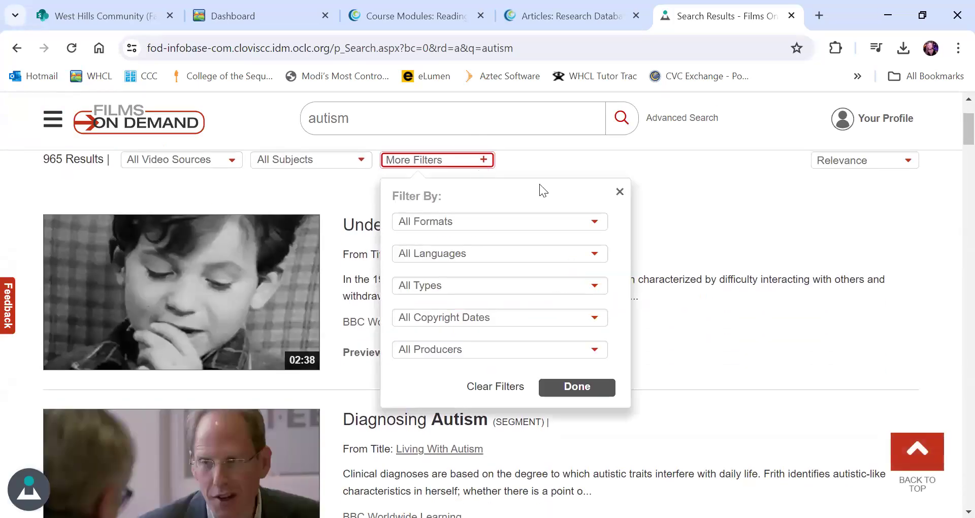
click(671, 203)
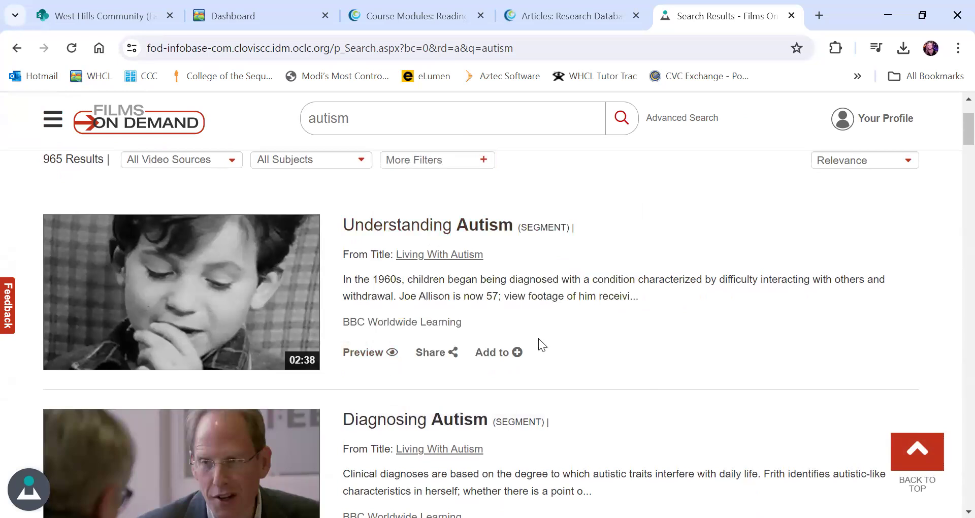
Open the "Diagnosing Autism" segment from the title Living With Autism in the video results.
scroll(538, 338, down, 4)
scroll(485, 284, up, 1)
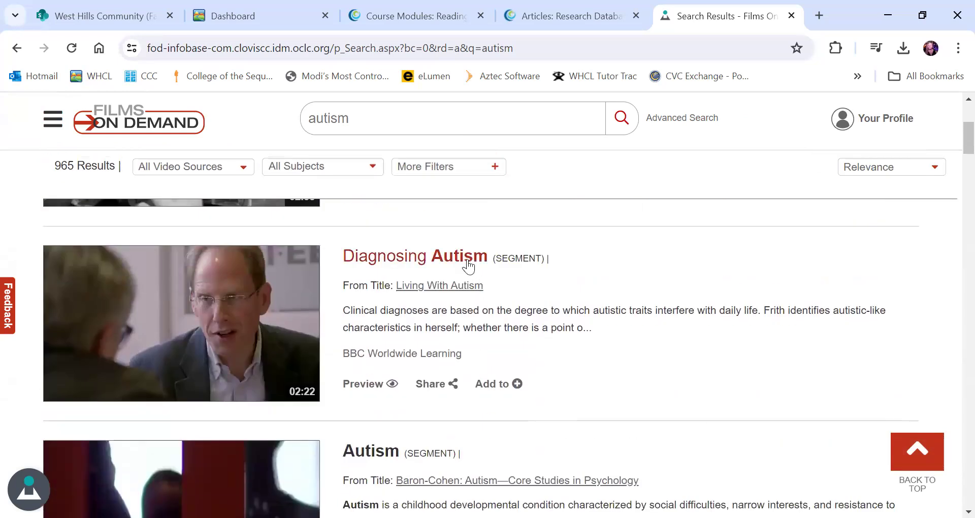
click(466, 260)
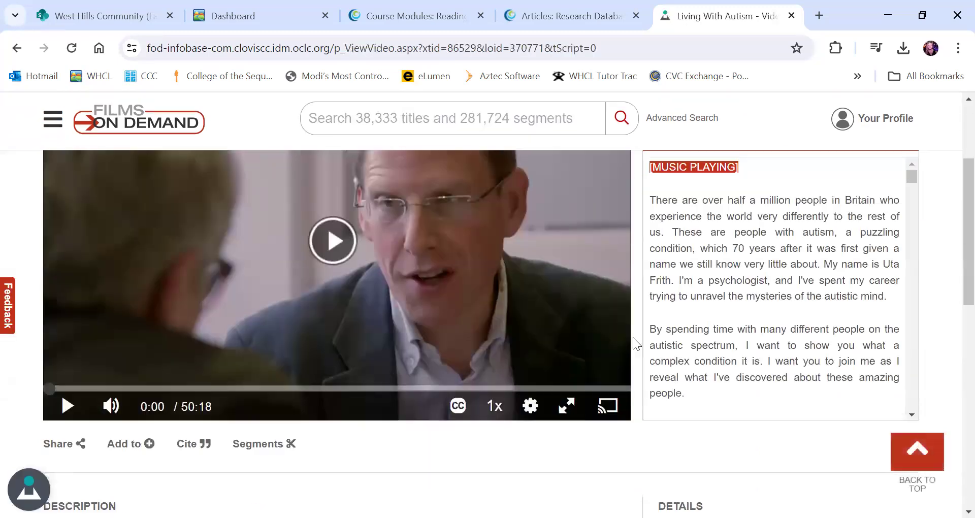
Examine the video's transcript and the sharing, citing and segment options below the player.
scroll(776, 313, down, 1)
scroll(775, 312, up, 1)
scroll(776, 312, down, 3)
scroll(775, 313, up, 1)
scroll(775, 312, up, 4)
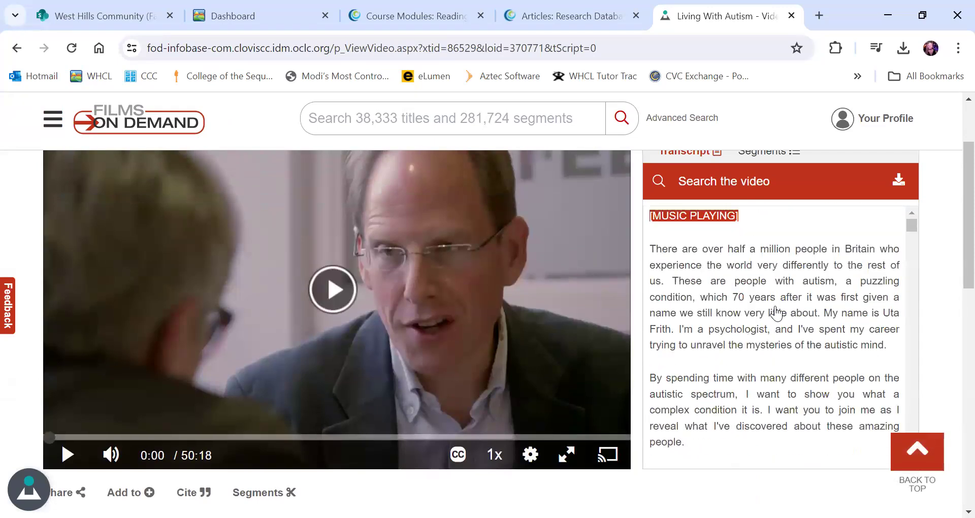
scroll(775, 312, down, 3)
scroll(775, 312, down, 2)
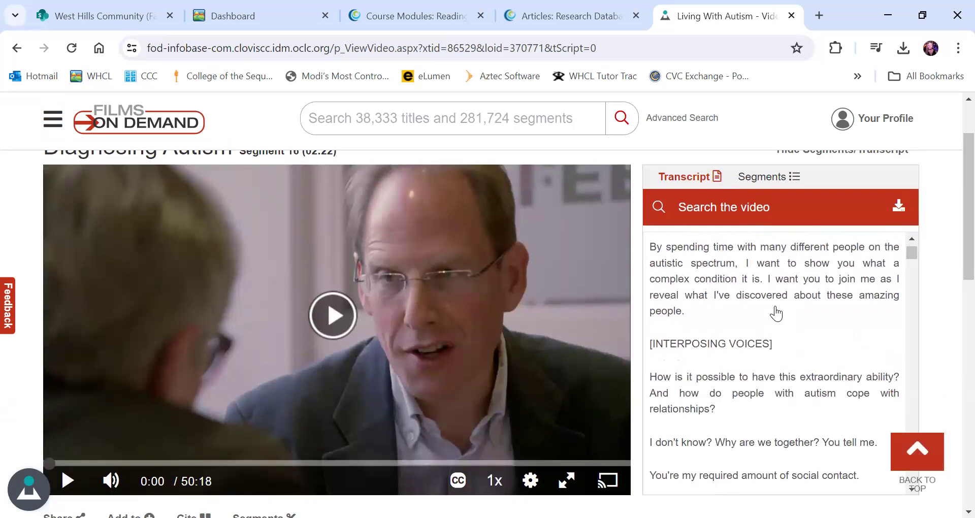
scroll(635, 350, down, 1)
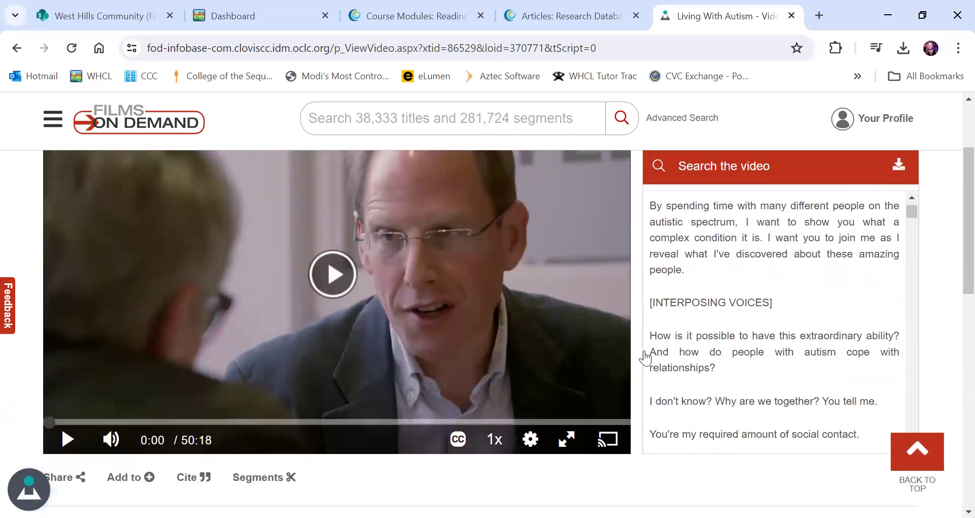
scroll(637, 350, down, 2)
scroll(637, 350, down, 1)
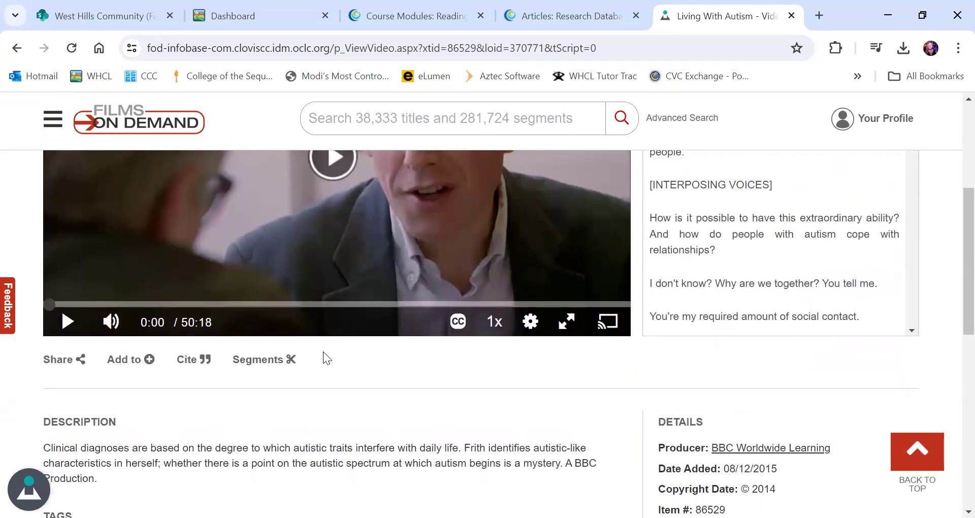
View the video's e-mail sharing form and its MLA citation, closing each without sending or exporting.
click(80, 358)
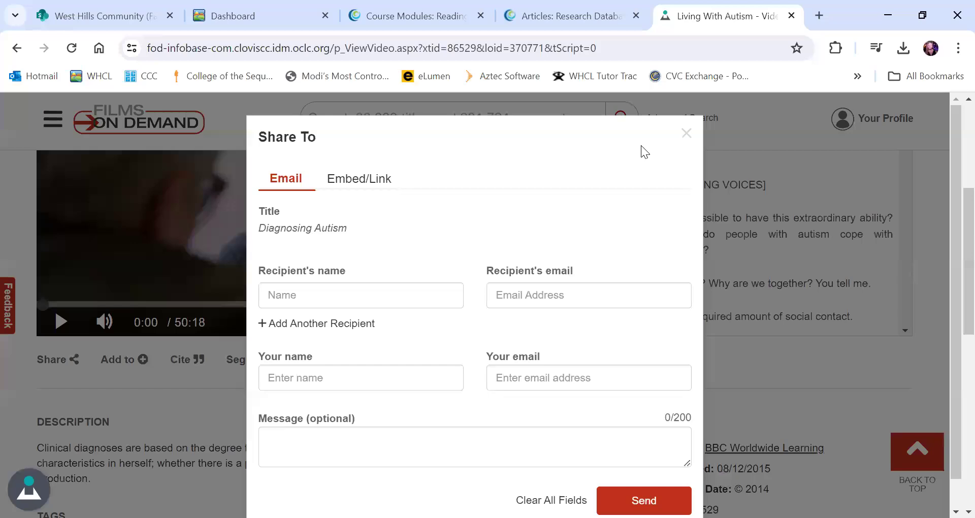
click(684, 135)
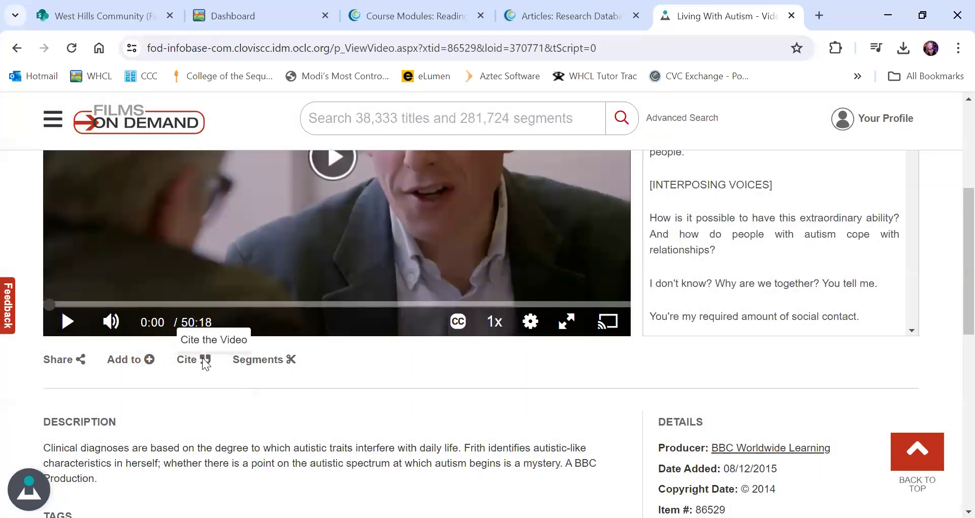
click(184, 359)
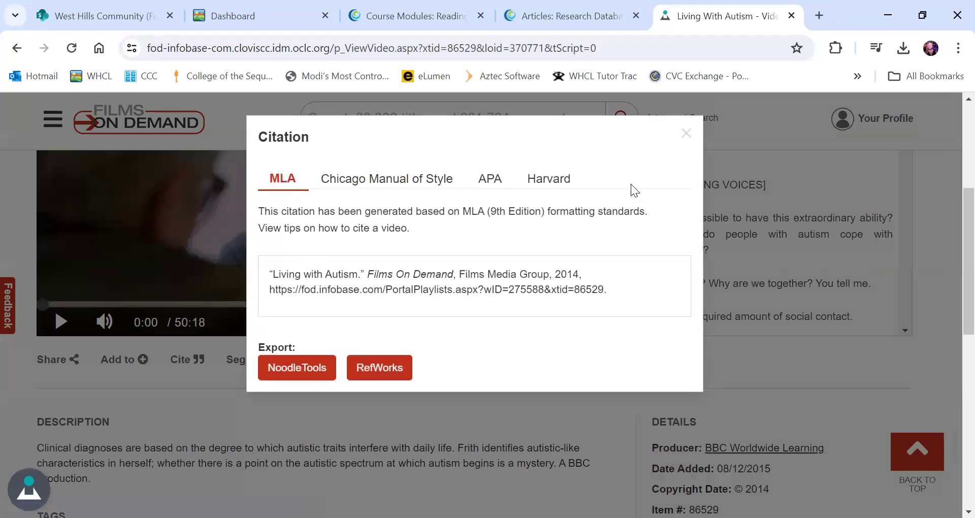
click(686, 133)
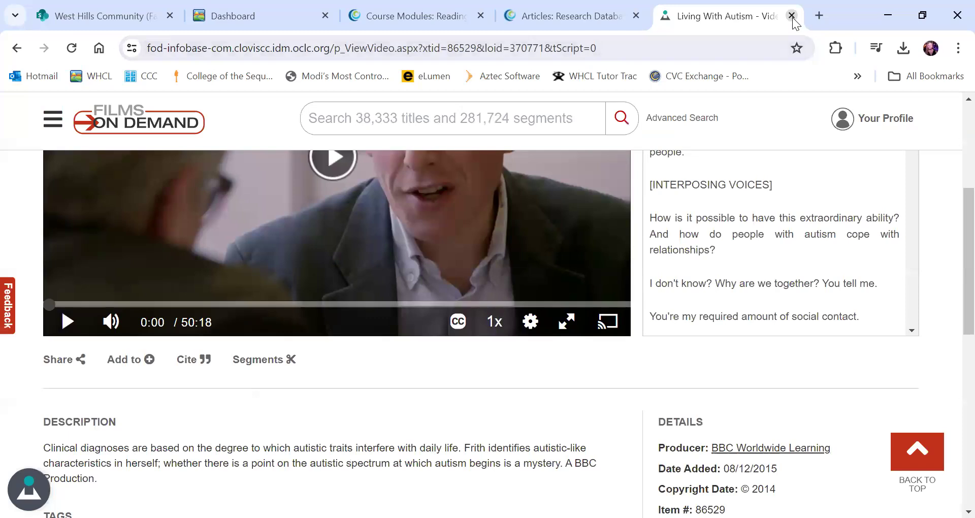
Close the Films on Demand video and browse the research databases list, returning to the Ebook Central and EBSCOHost entries.
click(792, 16)
scroll(594, 320, down, 1)
scroll(589, 332, down, 12)
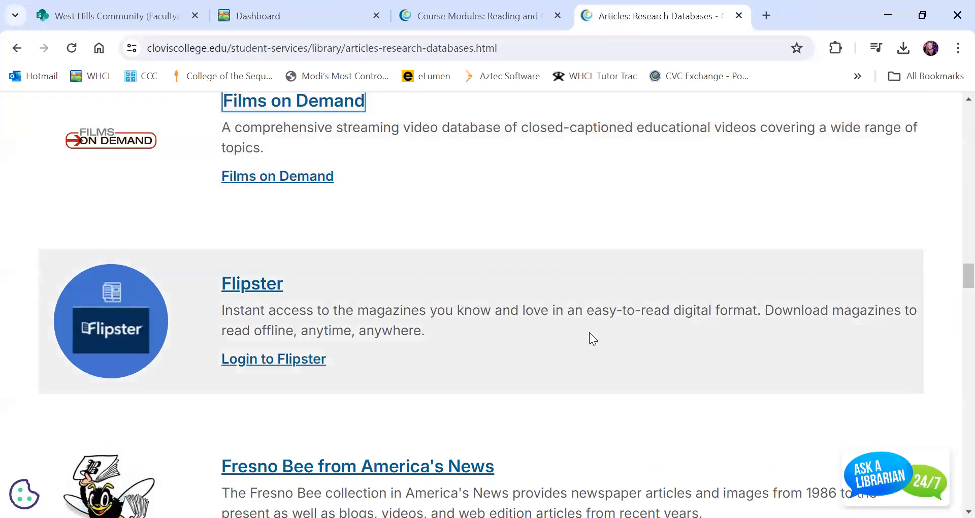
scroll(589, 332, down, 3)
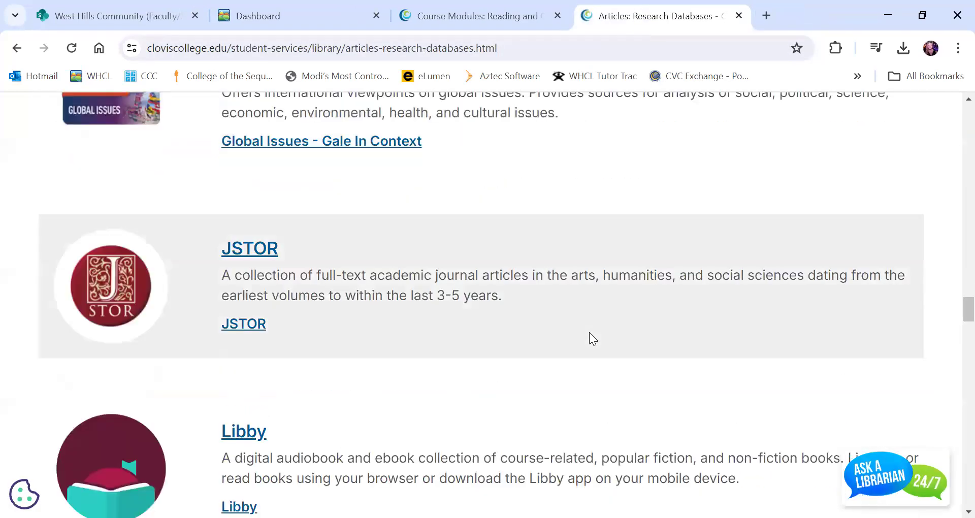
scroll(588, 332, up, 9)
scroll(589, 332, up, 16)
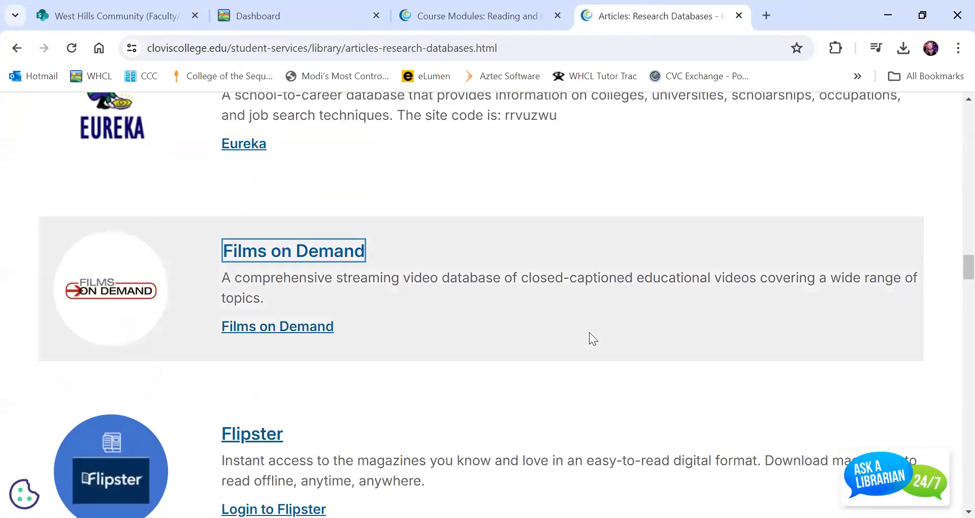
scroll(589, 332, up, 5)
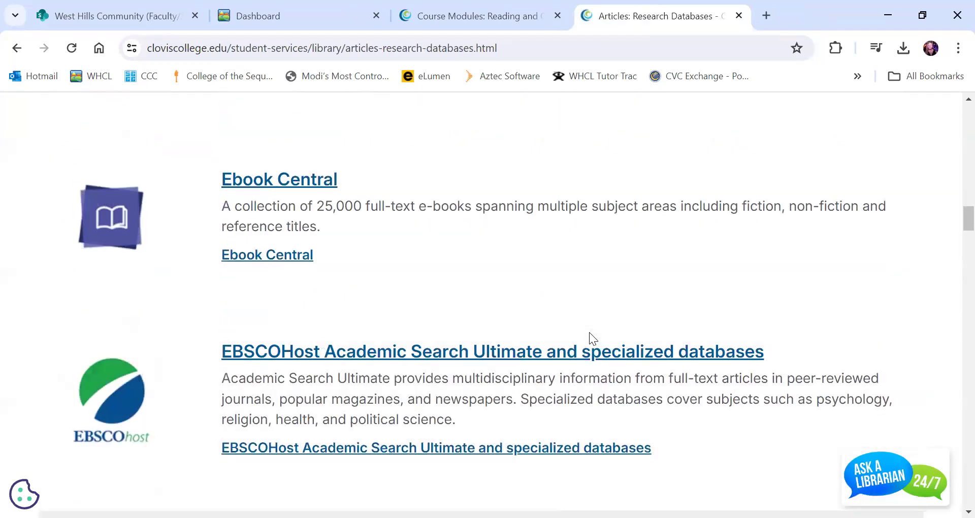
scroll(589, 331, up, 1)
scroll(589, 332, down, 1)
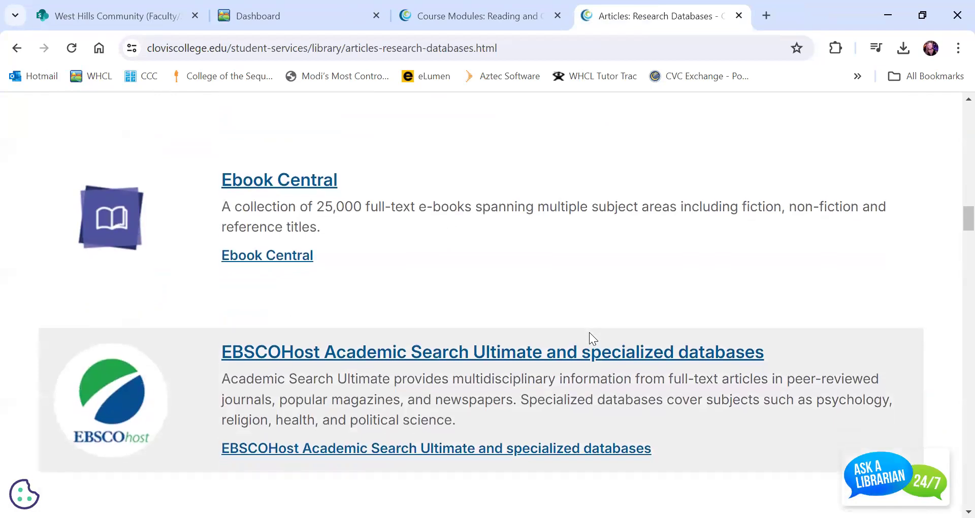